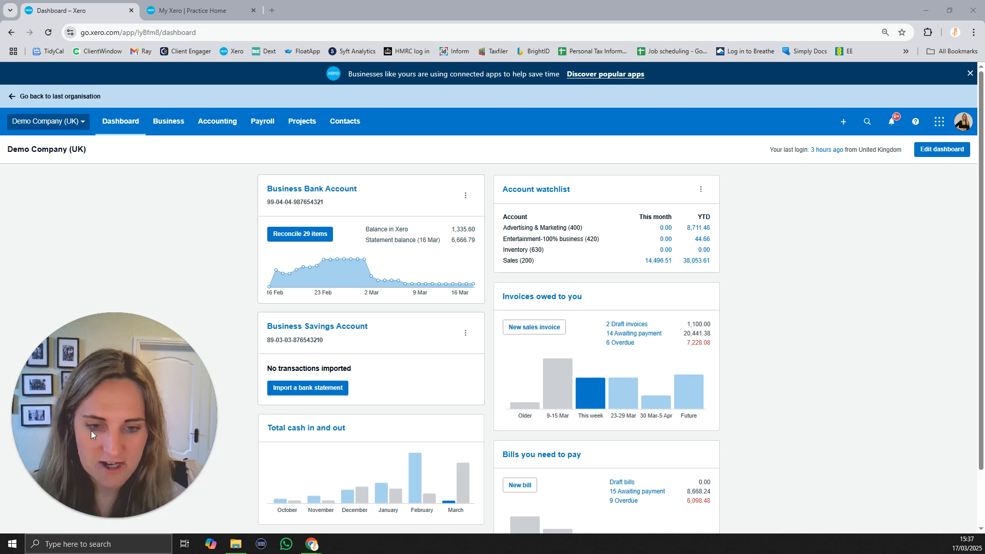
Step: View the organisation menu and the My Xero practice page with its demo company option, and return to the dashboard
{"action": "left_click", "coordinate": [99, 518]}
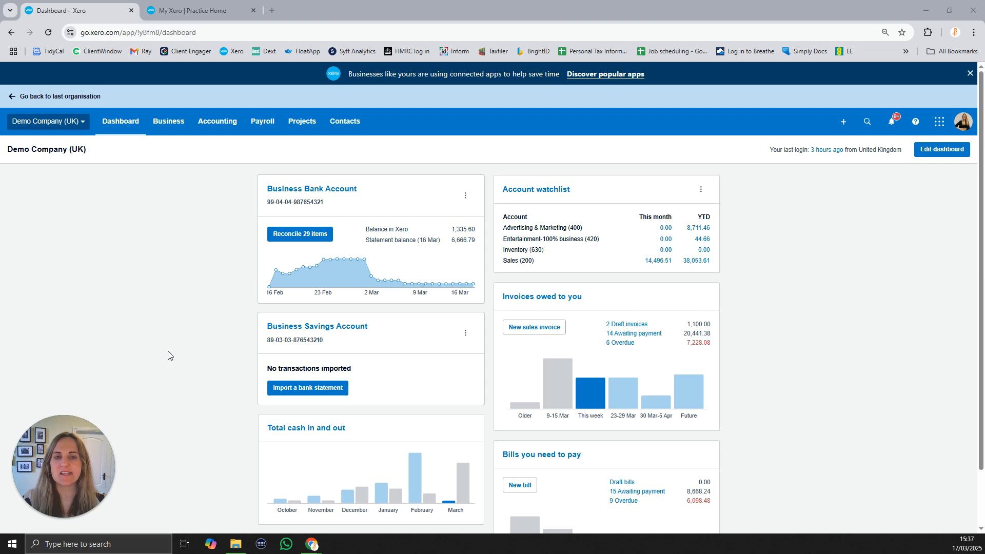
{"action": "left_click", "coordinate": [71, 128]}
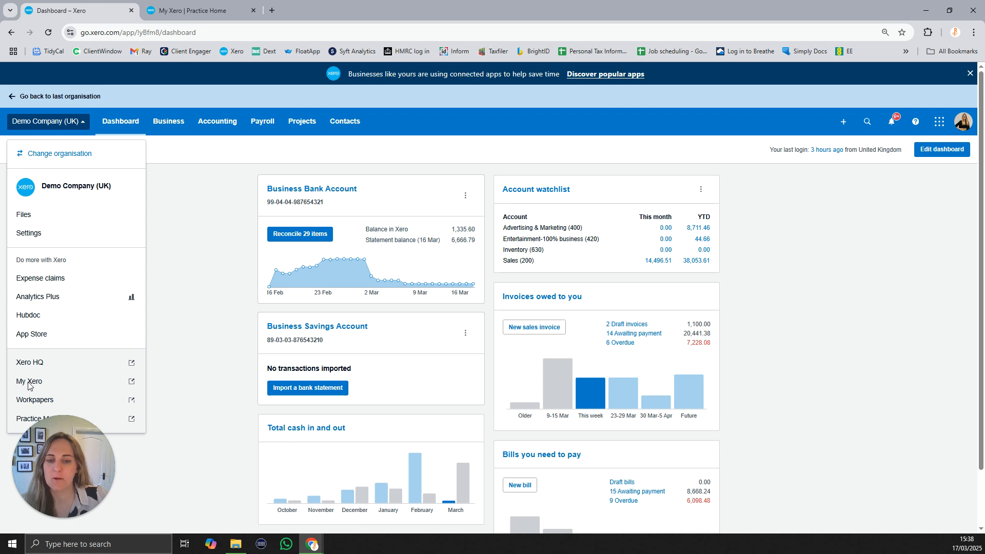
{"action": "left_click", "coordinate": [186, 15]}
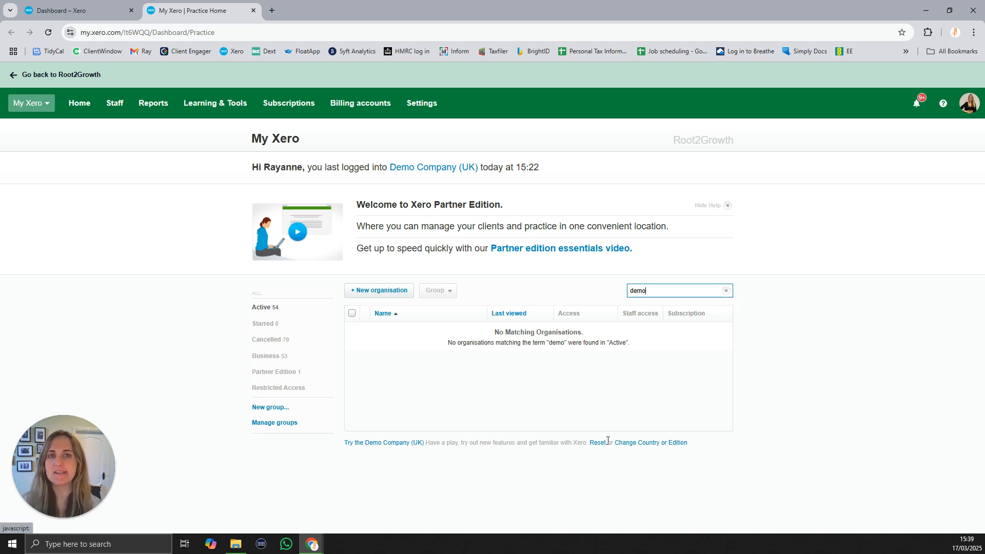
{"action": "left_click", "coordinate": [80, 6]}
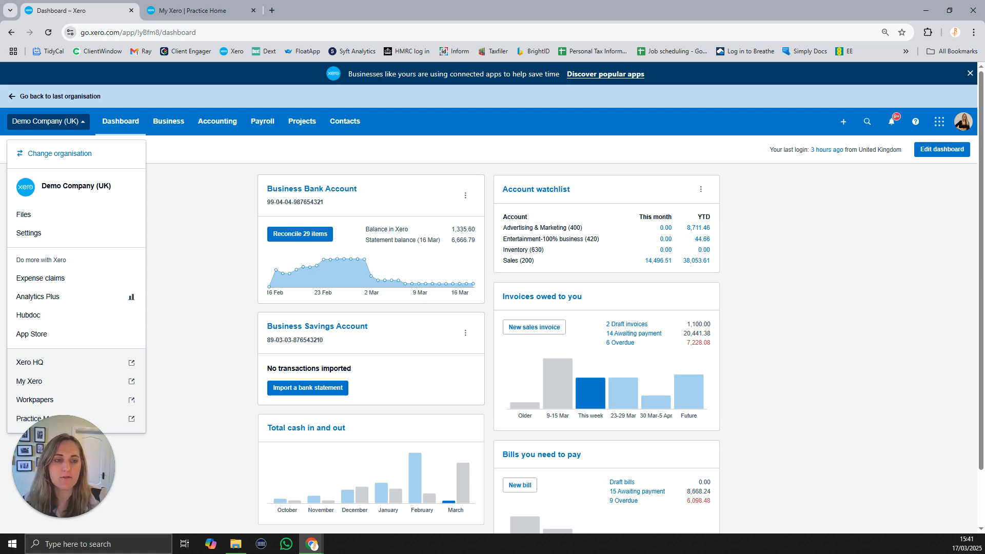
Step: Open the Business Bank Account's reconciliation from the dashboard and review its balances and statement lines
{"action": "left_click", "coordinate": [298, 235]}
{"action": "left_click", "coordinate": [278, 233]}
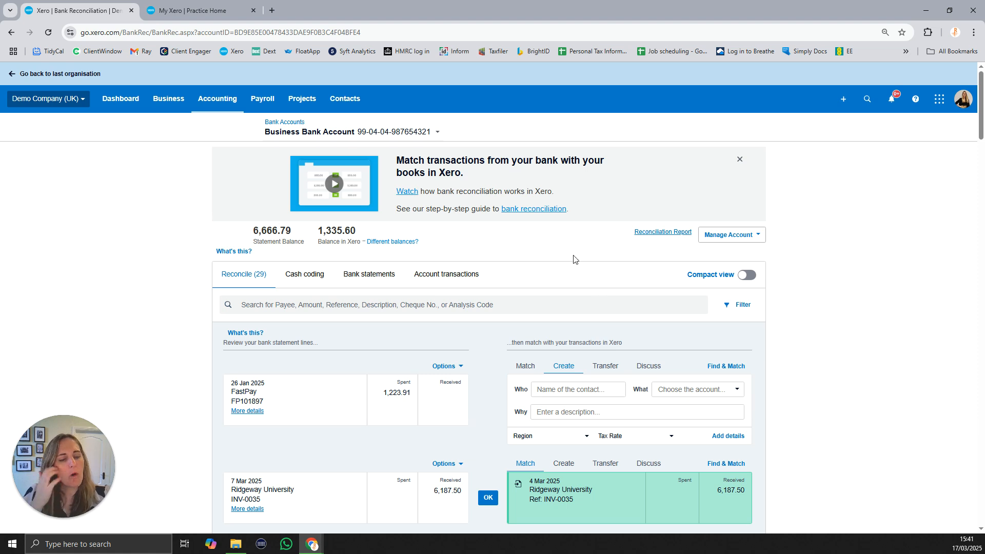
{"action": "scroll", "coordinate": [362, 313], "scroll_direction": "down", "scroll_amount": 1}
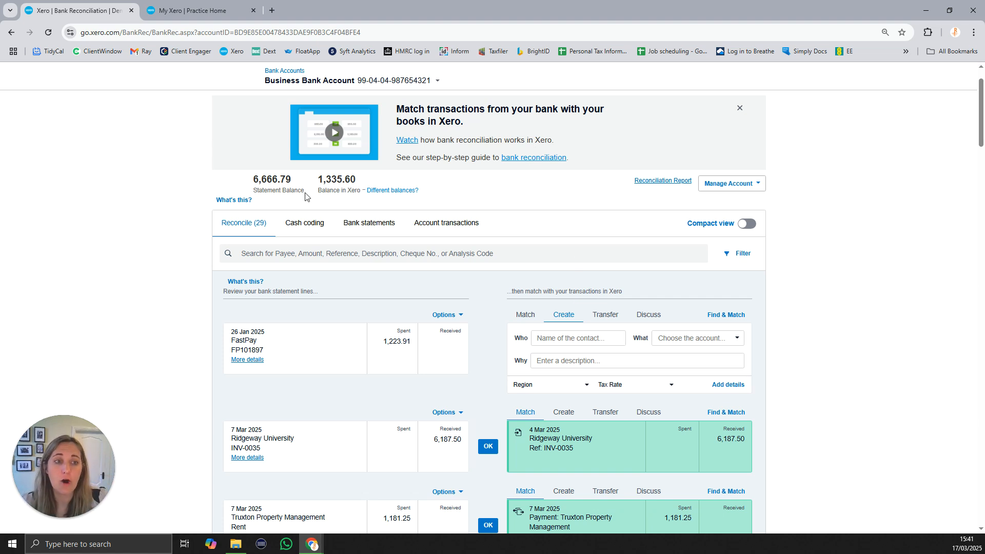
{"action": "scroll", "coordinate": [318, 195], "scroll_direction": "up", "scroll_amount": 1}
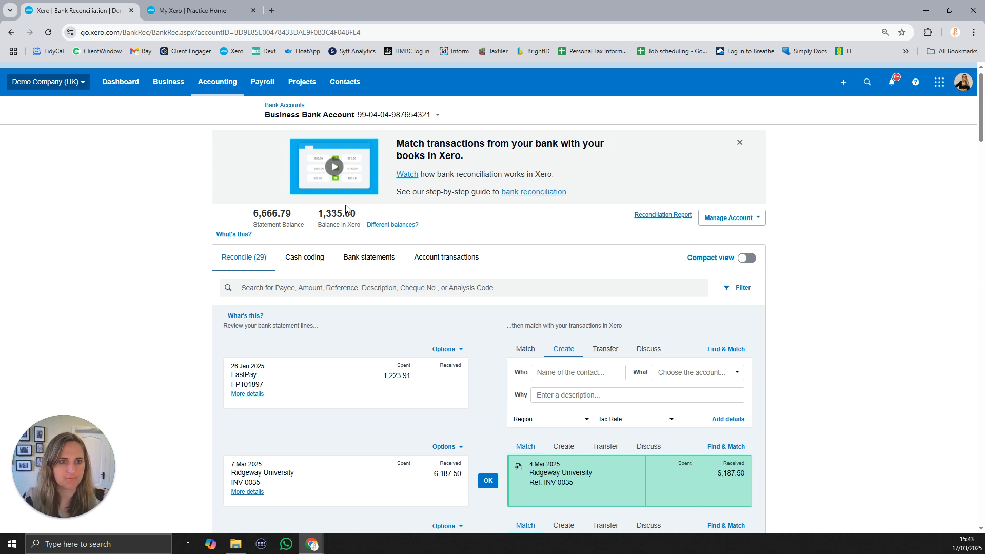
{"action": "scroll", "coordinate": [471, 283], "scroll_direction": "down", "scroll_amount": 4}
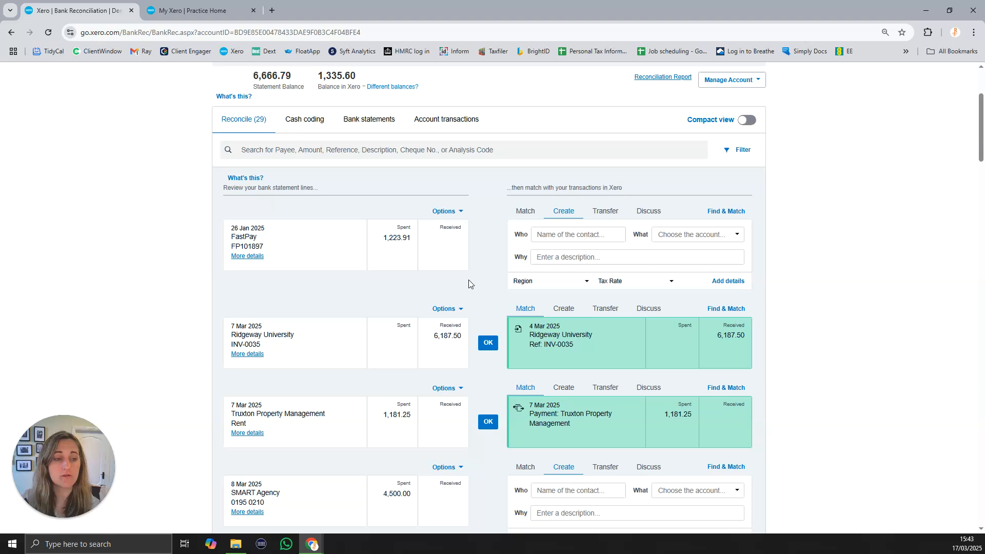
{"action": "scroll", "coordinate": [471, 283], "scroll_direction": "down", "scroll_amount": 2}
{"action": "scroll", "coordinate": [471, 284], "scroll_direction": "up", "scroll_amount": 4}
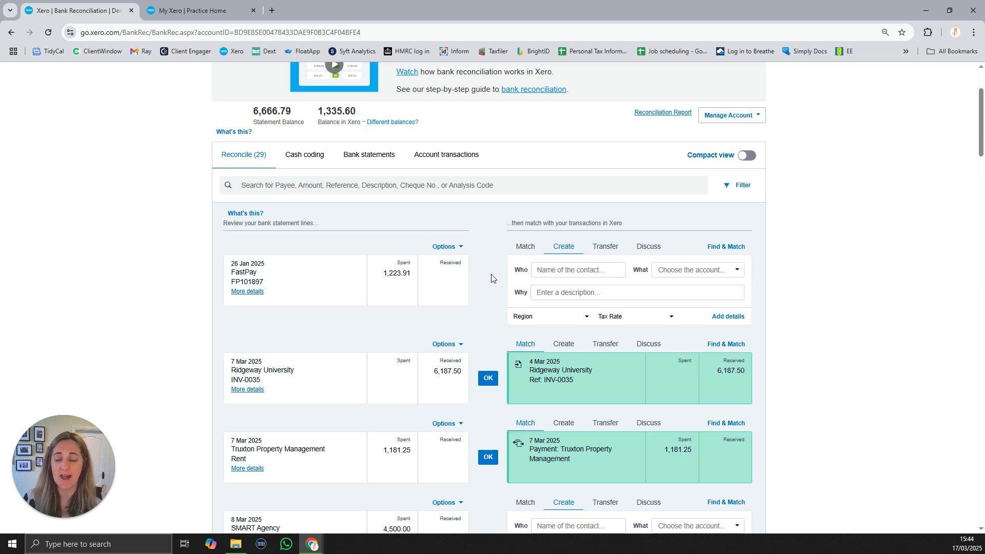
Step: Add Fastpay as a new contact for the 26 Jan 2025 FastPay payment
{"action": "left_click", "coordinate": [583, 267]}
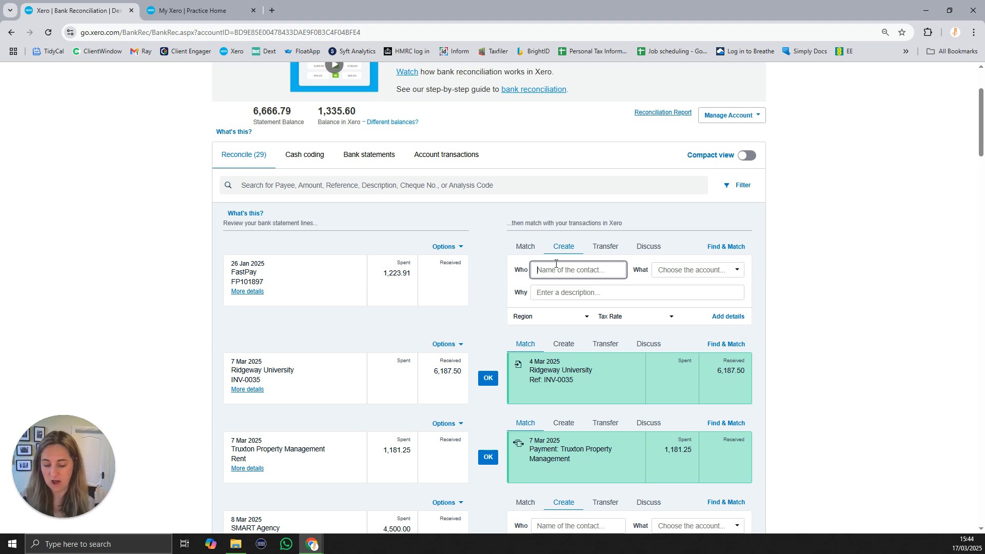
{"action": "type", "text": "Fast"}
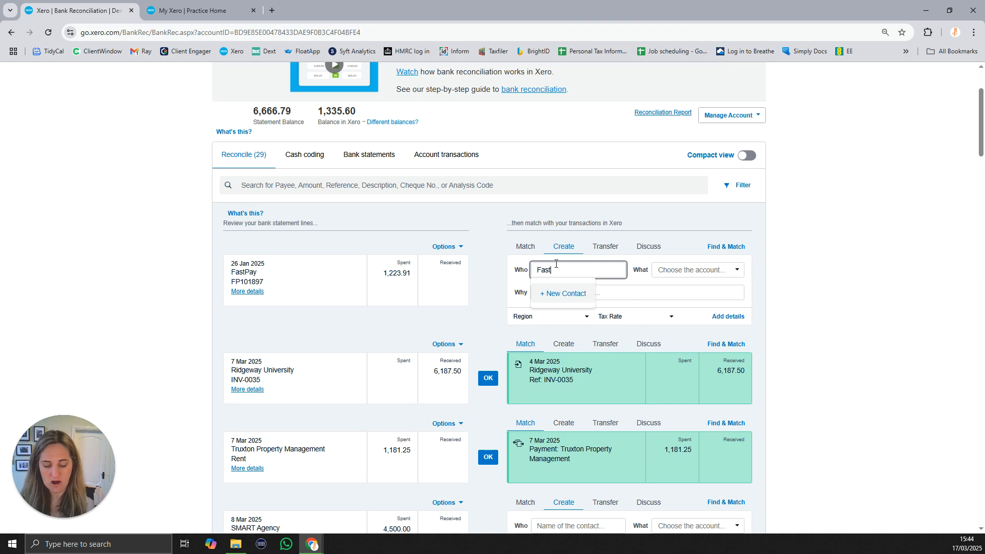
{"action": "type", "text": "pay"}
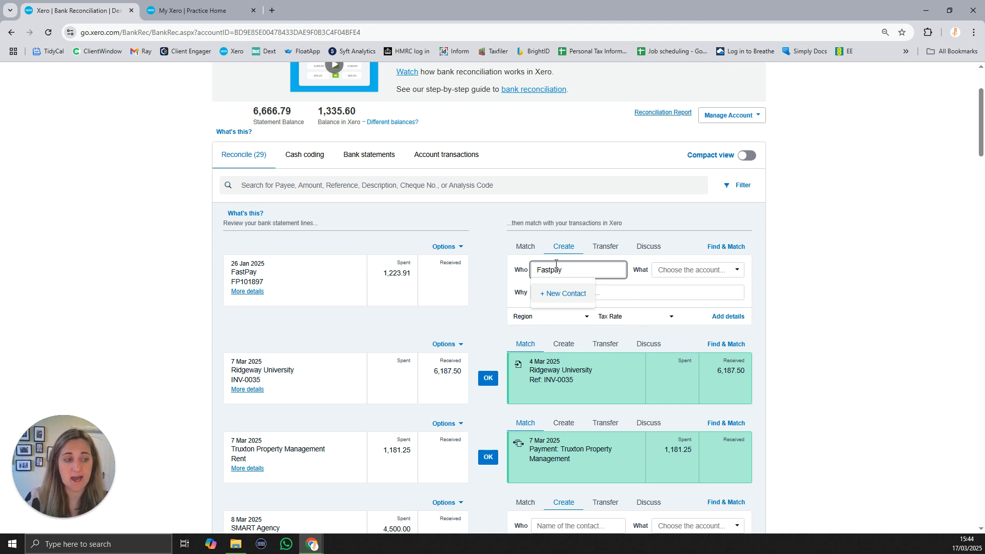
{"action": "left_click", "coordinate": [564, 297]}
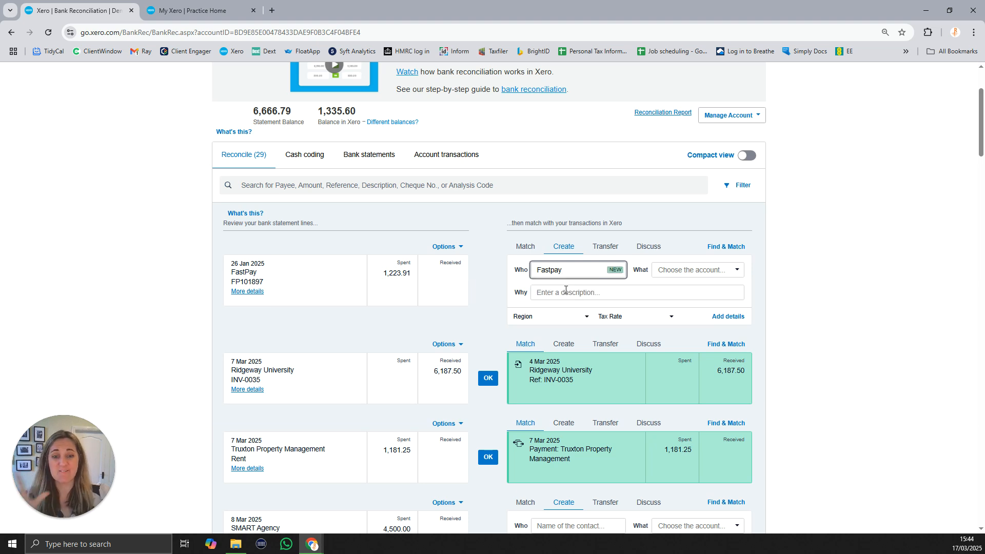
Step: Assign the FastPay payment to account 449 - Motor Vehicle Expenses with the description "Repair"
{"action": "left_click", "coordinate": [667, 266]}
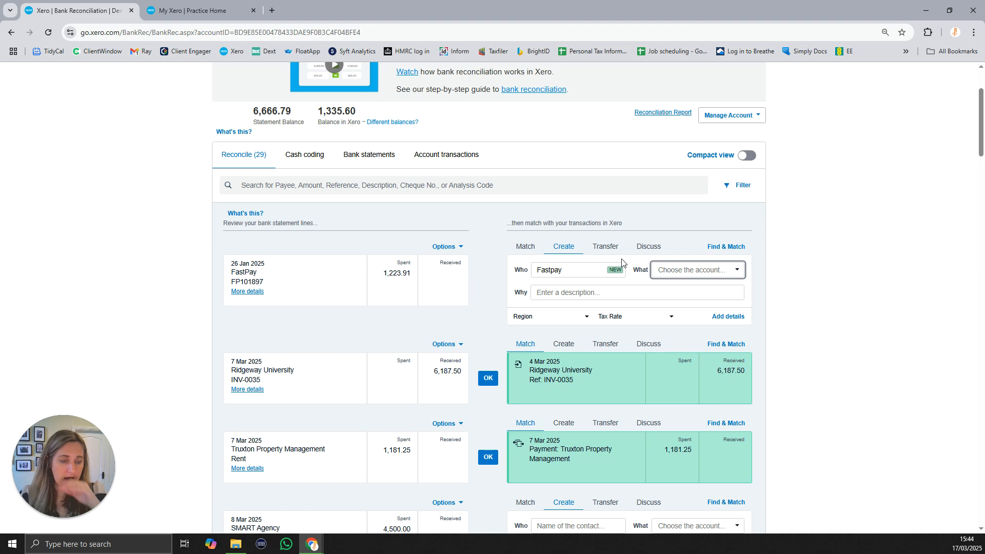
{"action": "type", "text": "motor"}
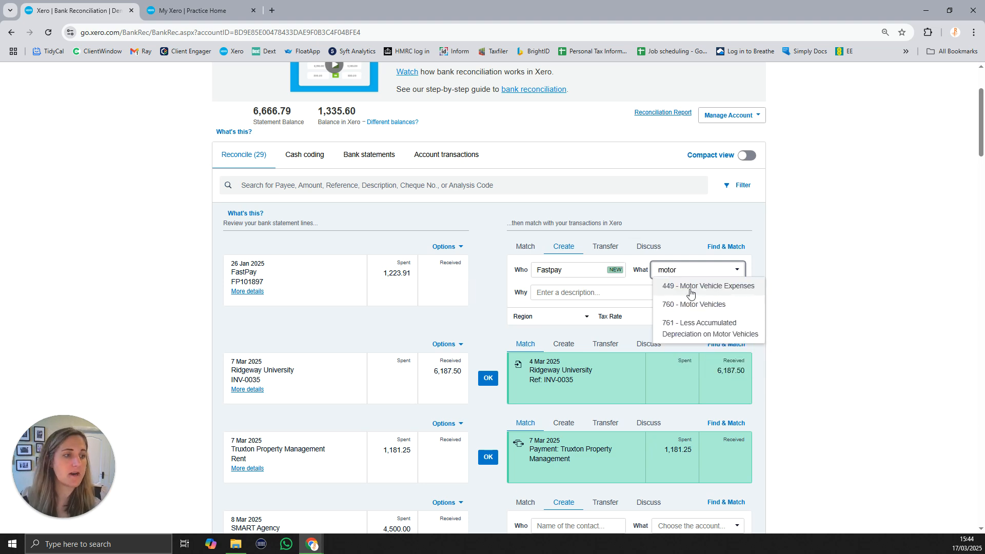
{"action": "left_click", "coordinate": [688, 290]}
{"action": "left_click", "coordinate": [565, 292]}
{"action": "type", "text": "Repair"}
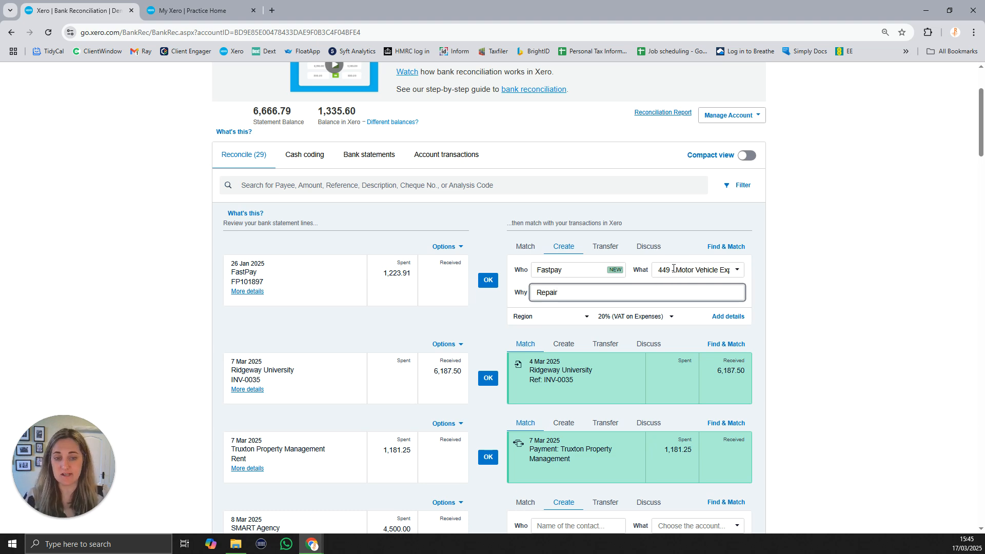
Step: Check the available tax rates and reconcile the FastPay payment with 20% (VAT on Expenses)
{"action": "left_click", "coordinate": [649, 318]}
{"action": "left_click", "coordinate": [653, 318]}
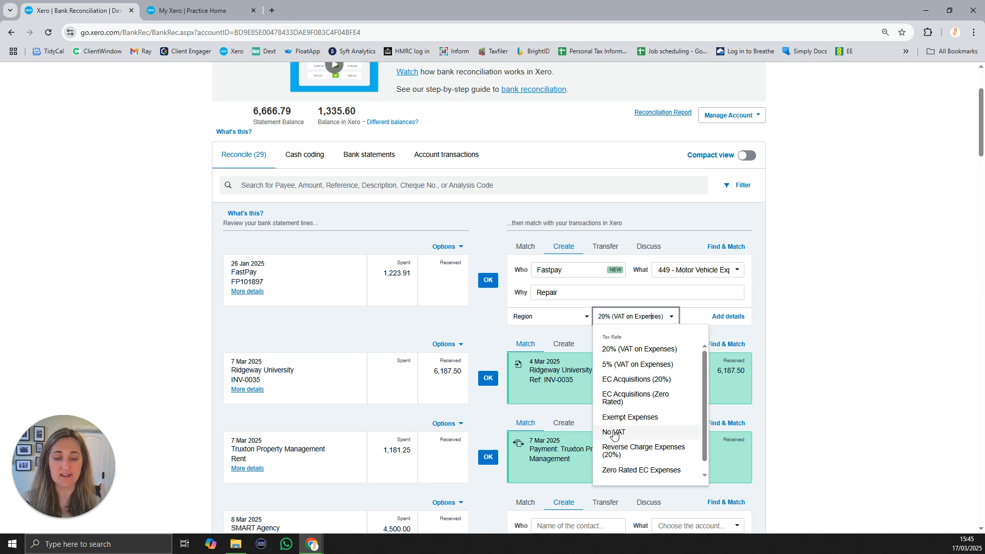
{"action": "left_click", "coordinate": [665, 217]}
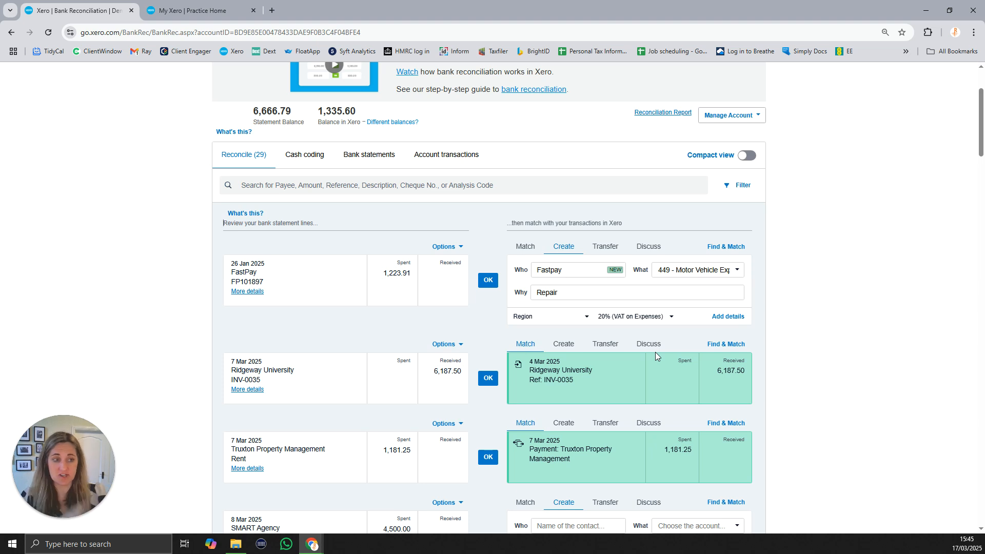
{"action": "left_click", "coordinate": [488, 280]}
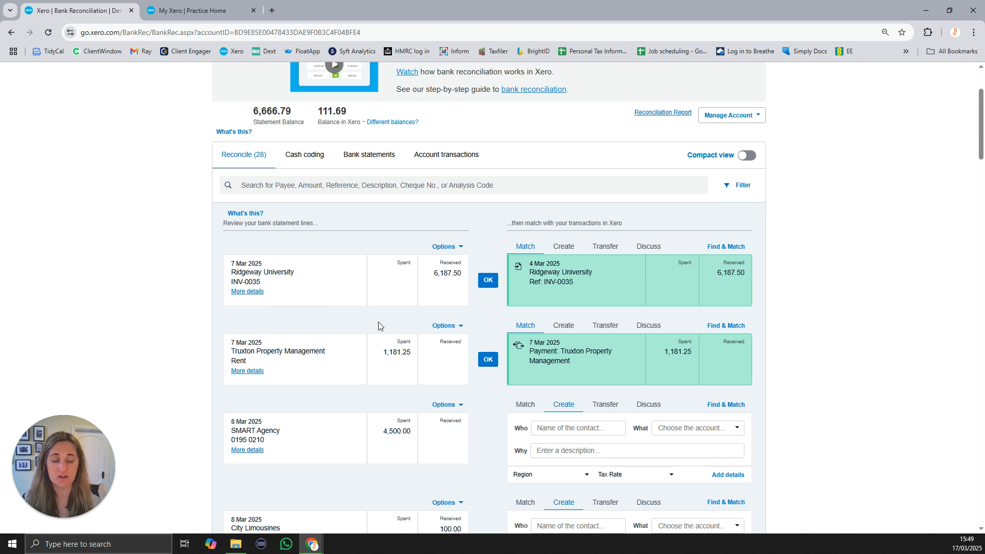
Step: Examine the possible matching transactions for the Ridgeway University receipt and close the match details unchanged
{"action": "left_click", "coordinate": [729, 250]}
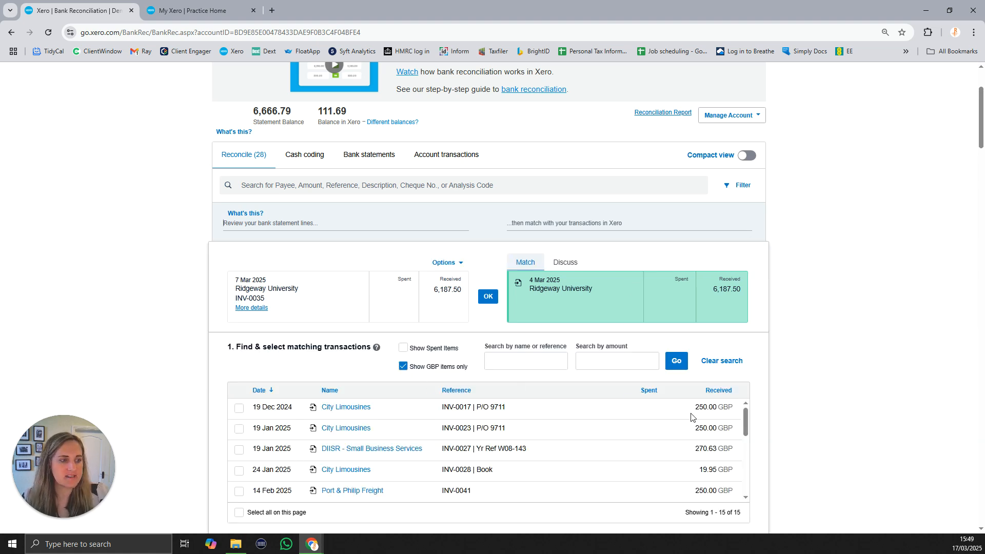
{"action": "scroll", "coordinate": [747, 428], "scroll_direction": "down", "scroll_amount": 3}
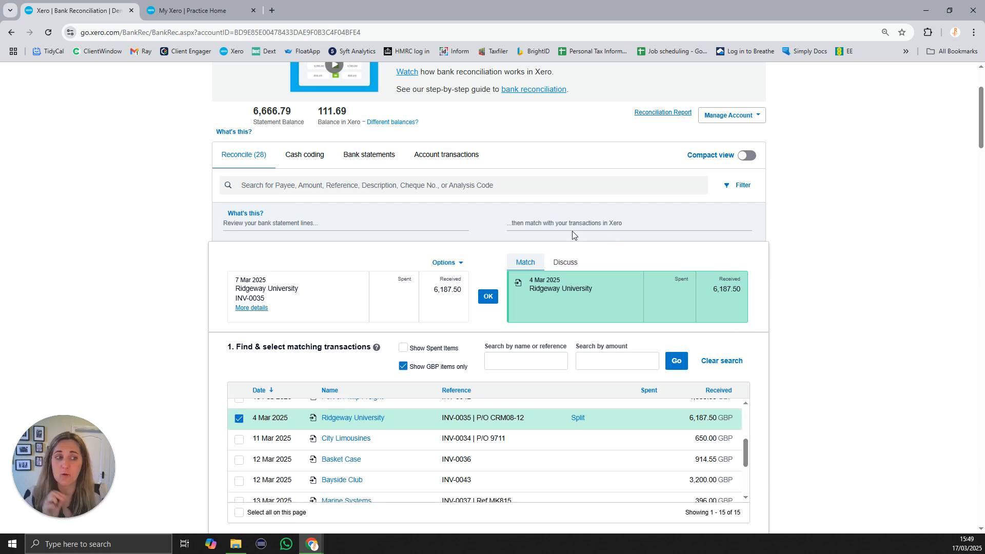
{"action": "scroll", "coordinate": [796, 389], "scroll_direction": "down", "scroll_amount": 2}
{"action": "scroll", "coordinate": [793, 389], "scroll_direction": "down", "scroll_amount": 3}
{"action": "left_click", "coordinate": [731, 511]}
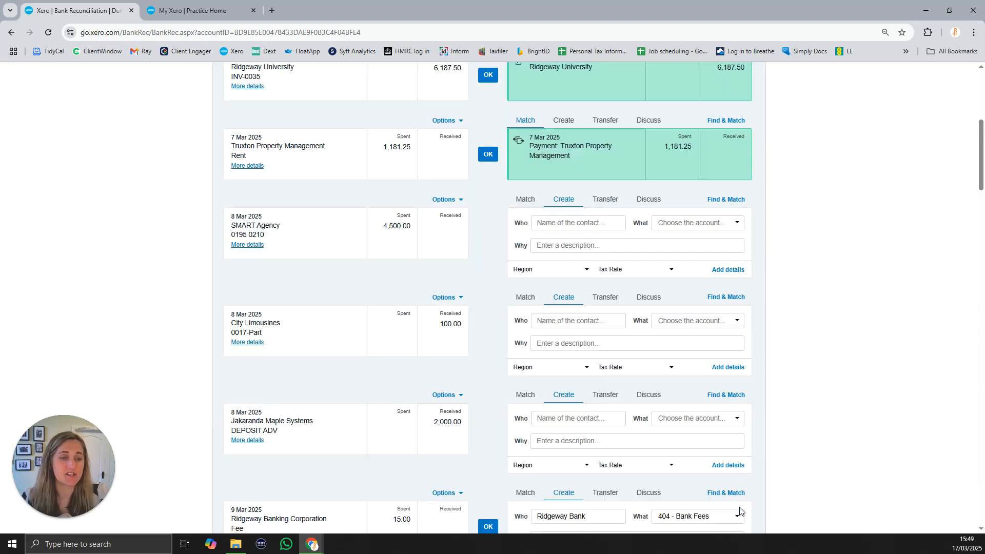
Step: Compare the Ridgeway University receipt's invoice reference with its suggested invoice in the match details and cancel out of them
{"action": "scroll", "coordinate": [626, 305], "scroll_direction": "up", "scroll_amount": 1}
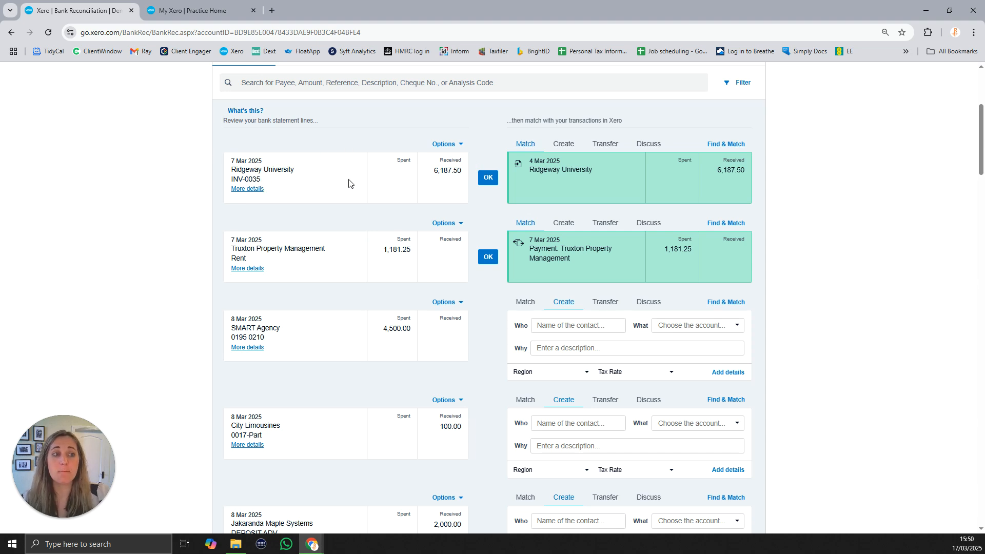
{"action": "left_click_drag", "start_coordinate": [262, 181], "coordinate": [224, 184]}
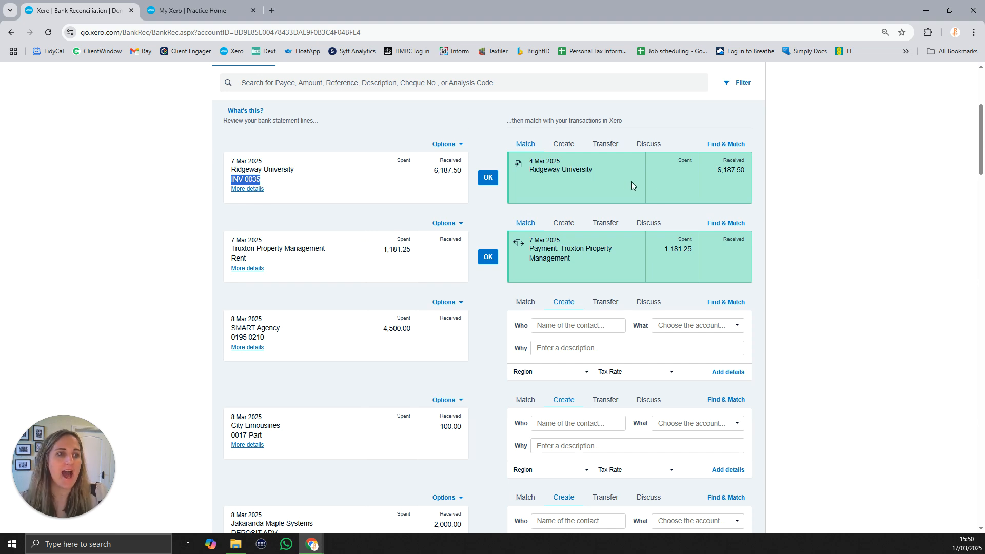
{"action": "left_click", "coordinate": [730, 143]}
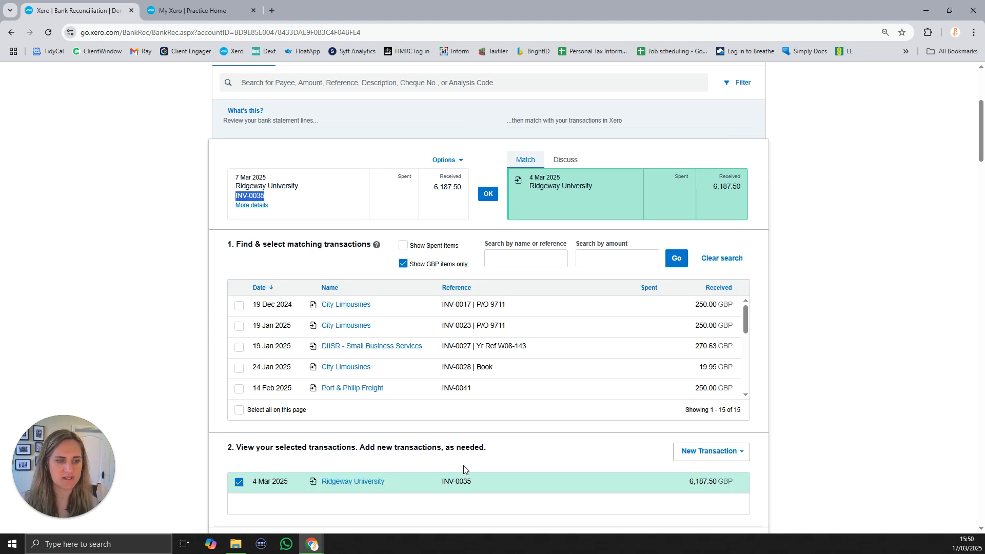
{"action": "scroll", "coordinate": [344, 364], "scroll_direction": "down", "scroll_amount": 2}
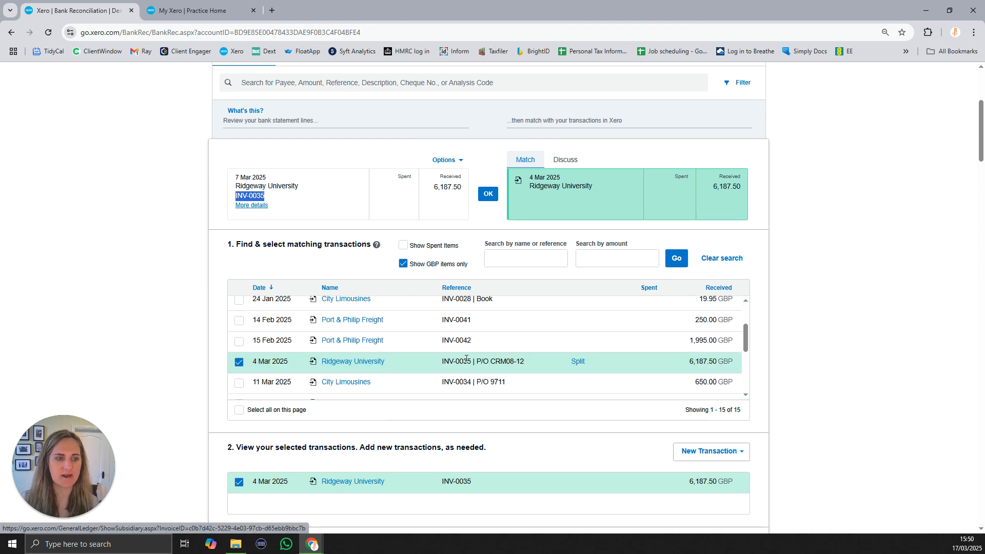
{"action": "scroll", "coordinate": [489, 362], "scroll_direction": "down", "scroll_amount": 1}
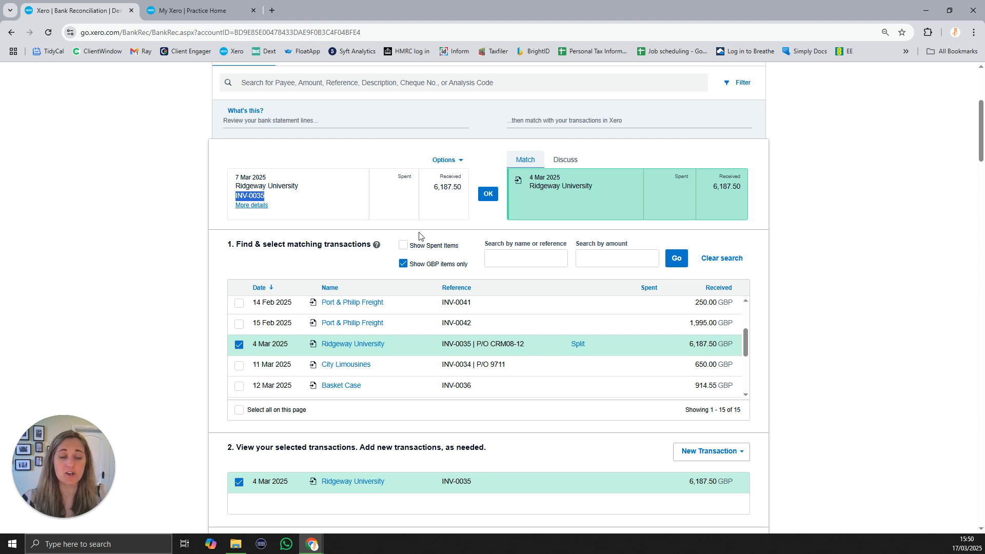
{"action": "scroll", "coordinate": [739, 452], "scroll_direction": "down", "scroll_amount": 5}
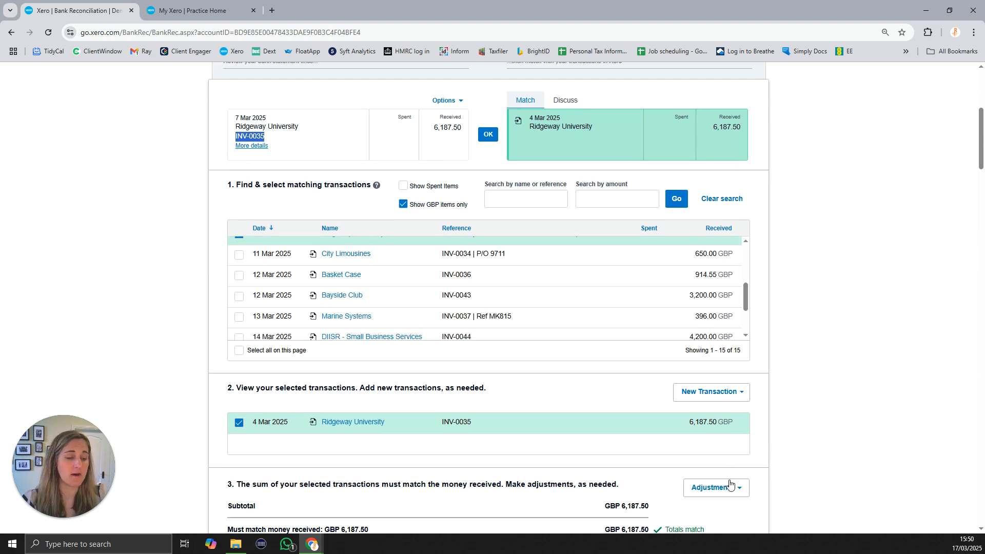
{"action": "left_click", "coordinate": [738, 441]}
{"action": "scroll", "coordinate": [433, 216], "scroll_direction": "up", "scroll_amount": 2}
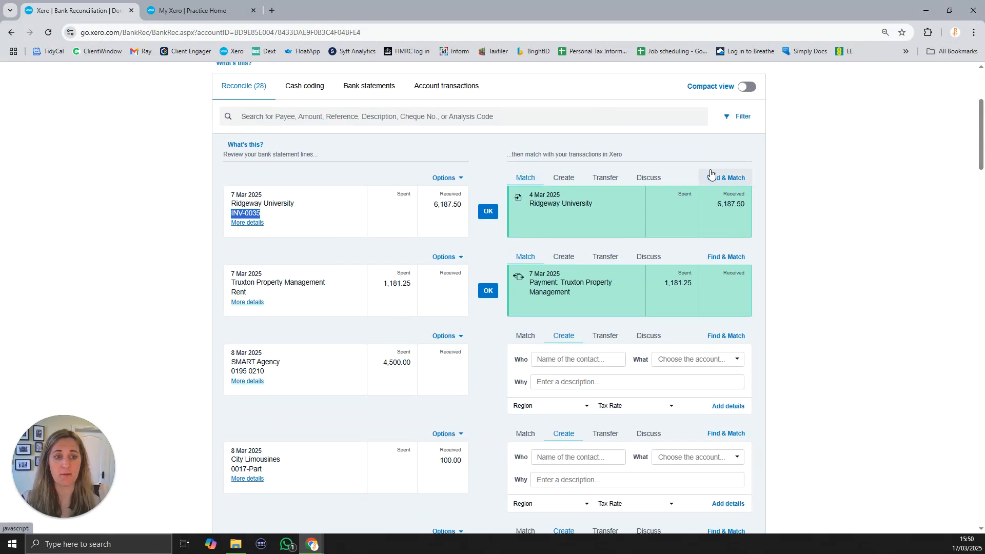
Step: Accept the suggested matches for the Ridgeway University receipt and the Truxton Property Management rent payment
{"action": "left_click", "coordinate": [487, 159]}
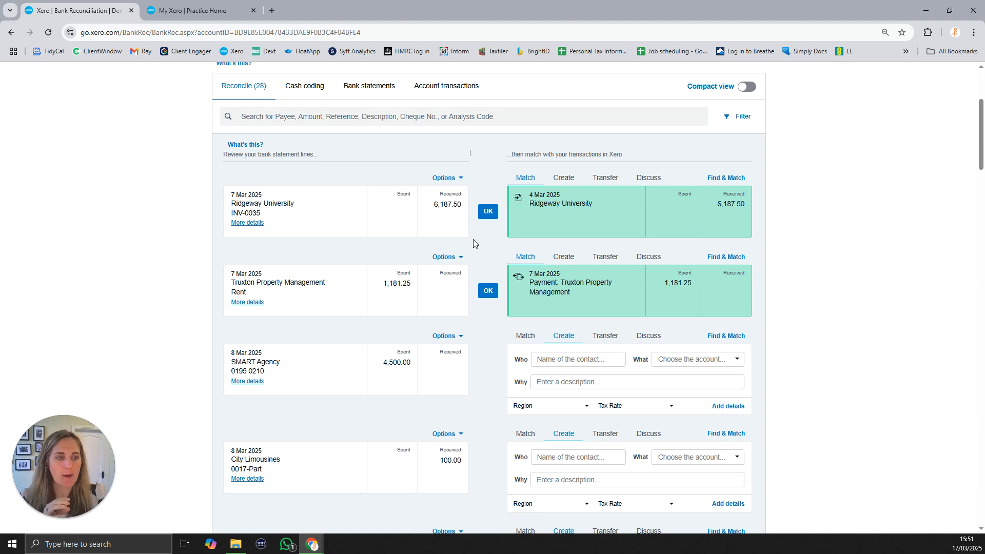
{"action": "left_click", "coordinate": [489, 212]}
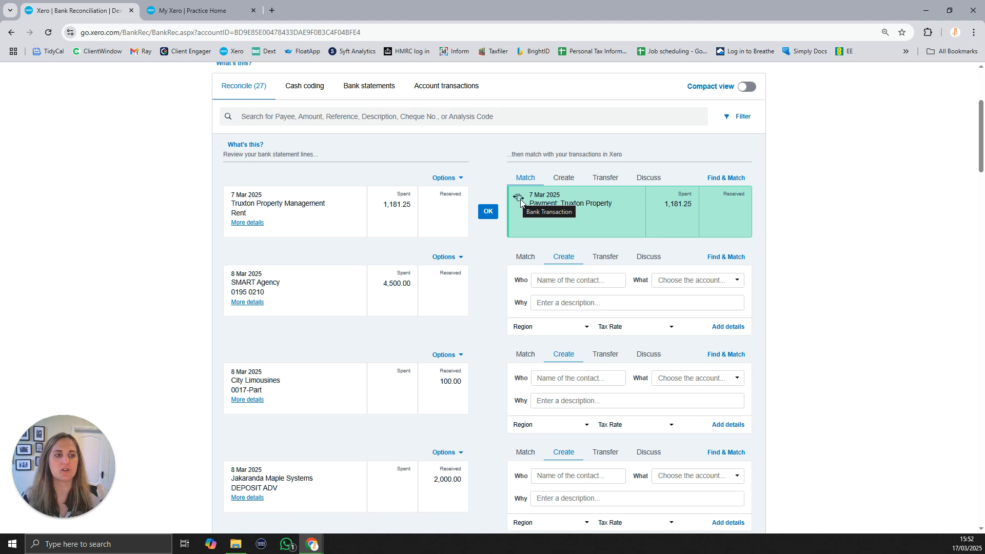
{"action": "left_click", "coordinate": [488, 211]}
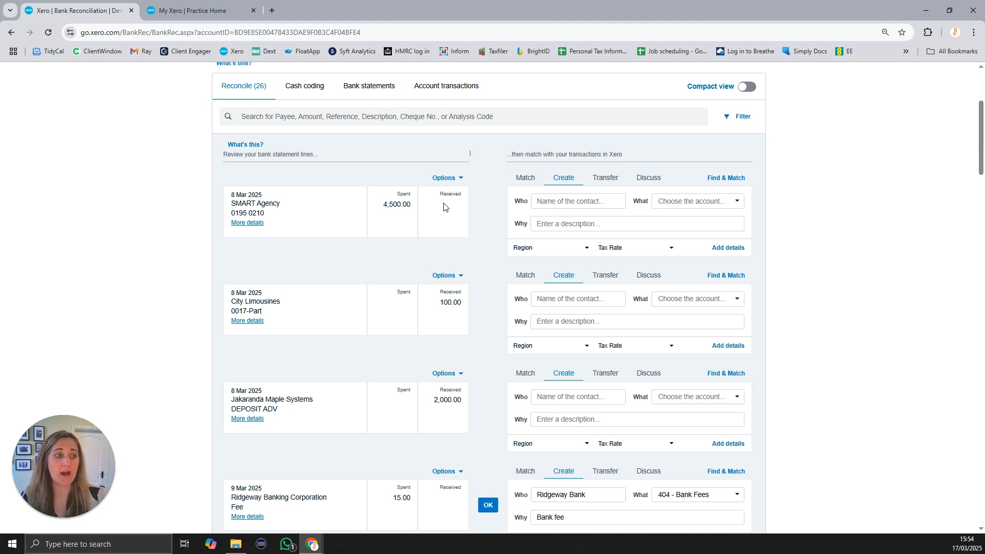
Step: Open the matching transactions for the 8 Mar 2025 SMART Agency payment and search them for "smart"
{"action": "left_click", "coordinate": [731, 179]}
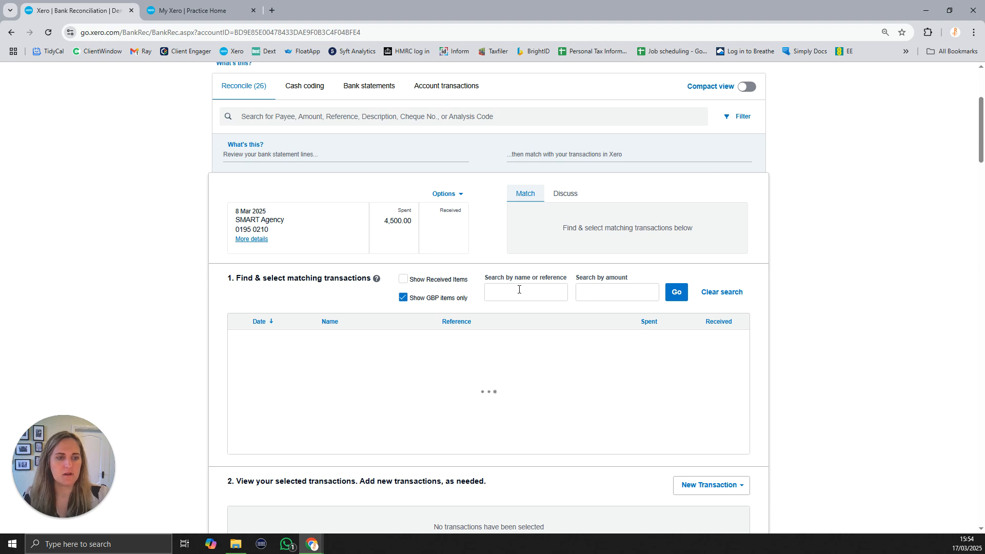
{"action": "left_click", "coordinate": [519, 289]}
{"action": "type", "text": "smart"}
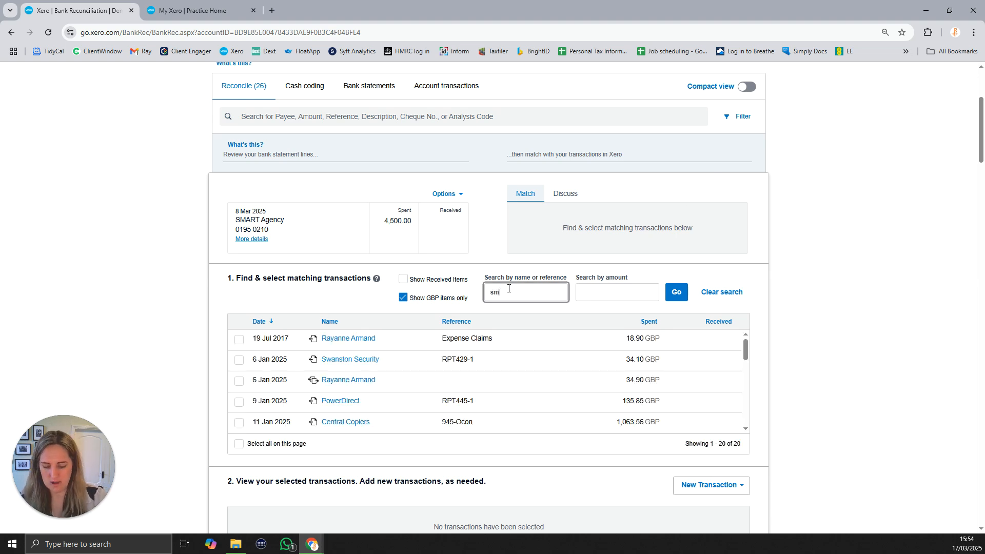
{"action": "key", "text": "Return"}
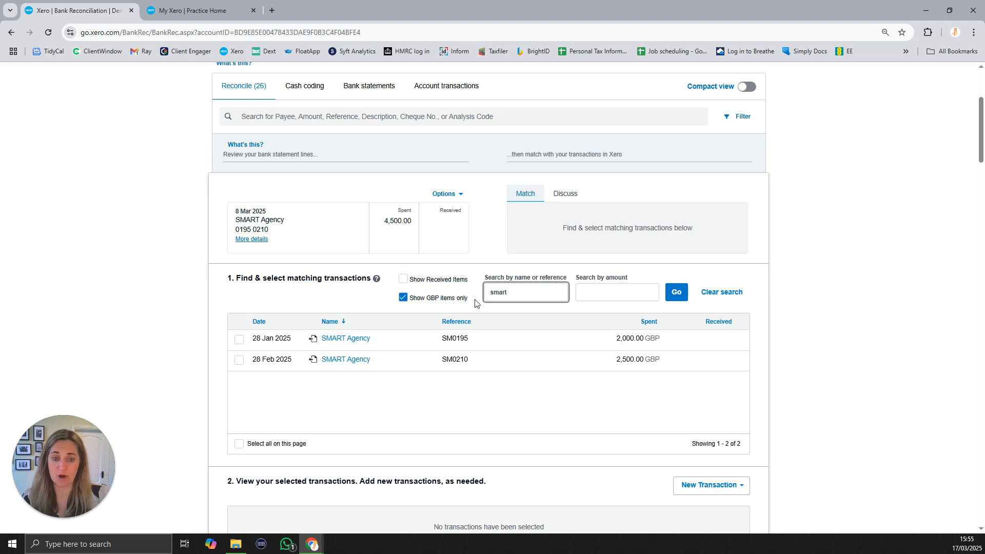
Step: Turn off the GBP-only filter and reconcile the SMART Agency payment against both of its bills, SM0195 and SM0210
{"action": "left_click", "coordinate": [403, 298]}
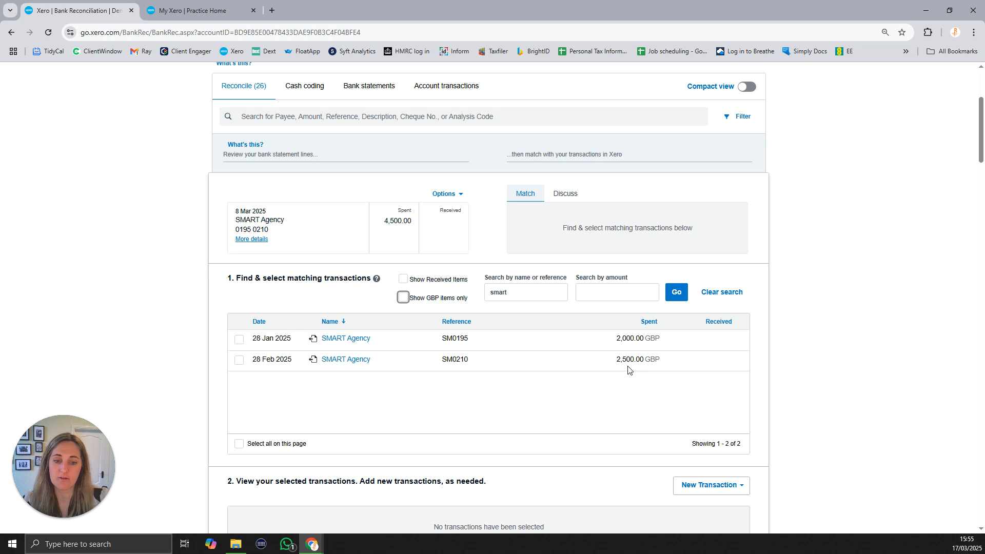
{"action": "left_click", "coordinate": [239, 339]}
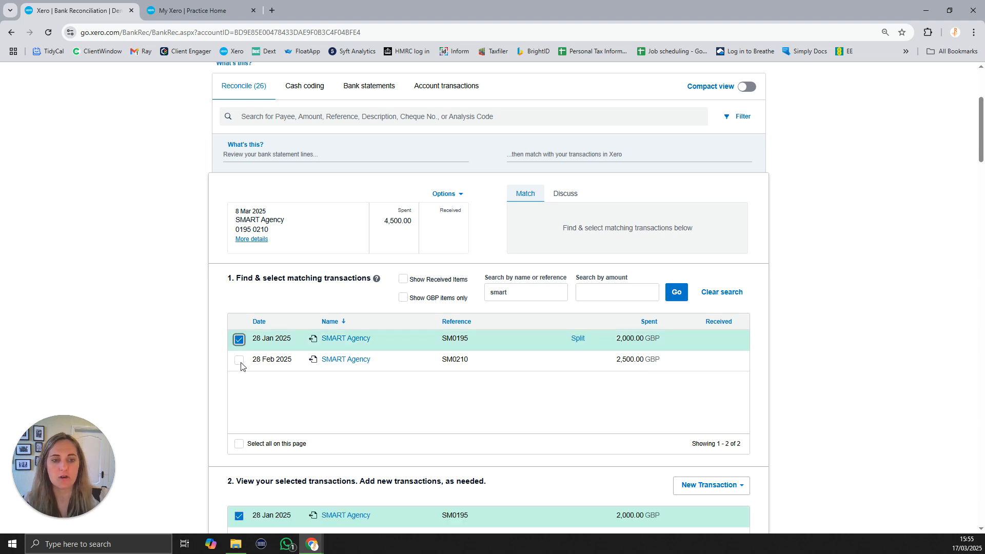
{"action": "left_click", "coordinate": [239, 361]}
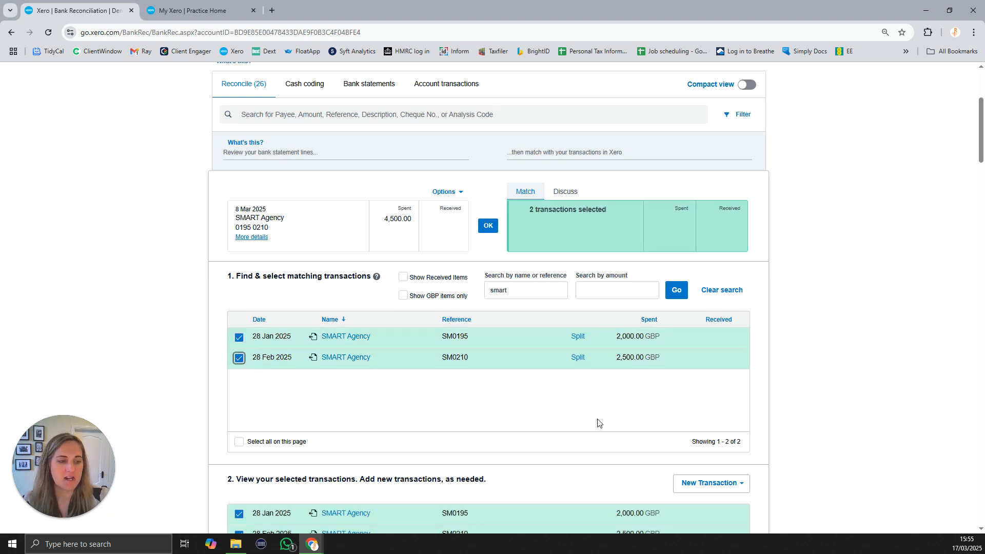
{"action": "scroll", "coordinate": [599, 423], "scroll_direction": "down", "scroll_amount": 3}
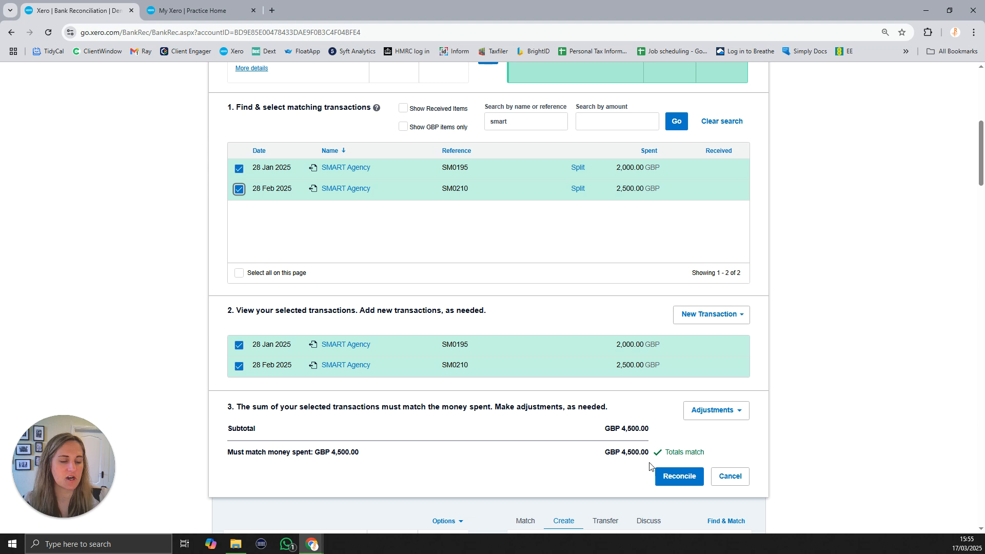
{"action": "scroll", "coordinate": [539, 235], "scroll_direction": "up", "scroll_amount": 2}
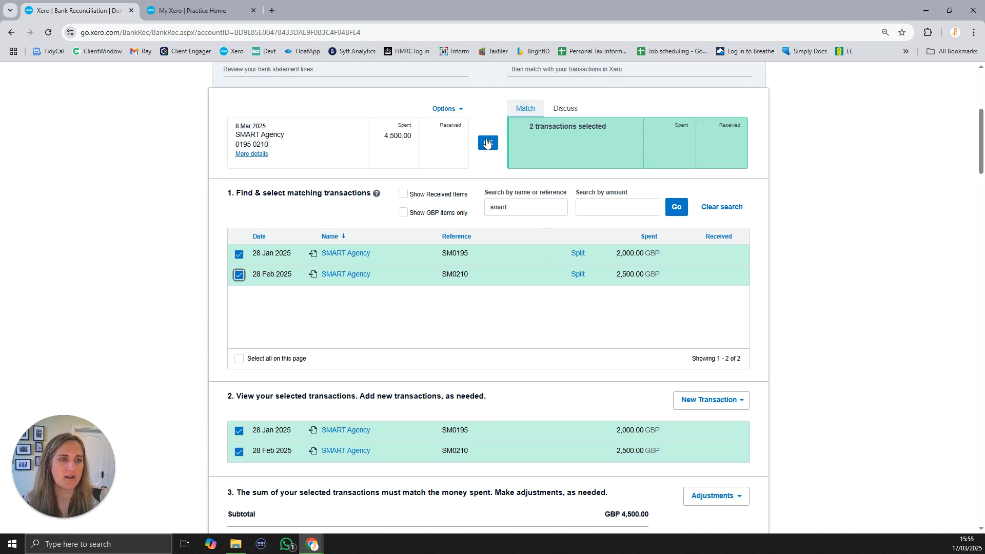
{"action": "scroll", "coordinate": [513, 215], "scroll_direction": "down", "scroll_amount": 3}
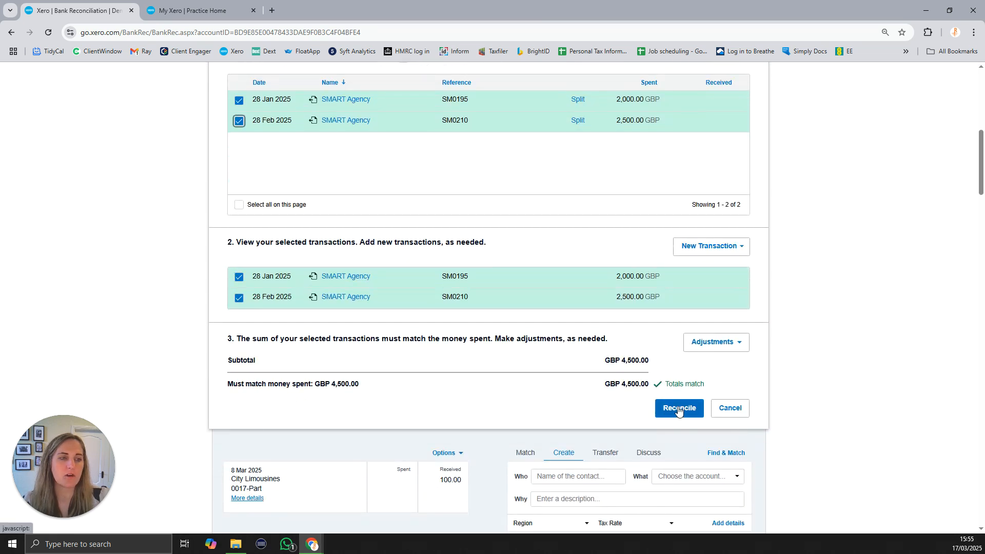
{"action": "left_click", "coordinate": [679, 409]}
Step: Open the matching transactions for the 8 Mar 2025 City Limousines receipt with reference 0017-Part and search them for "city"
{"action": "scroll", "coordinate": [462, 262], "scroll_direction": "up", "scroll_amount": 5}
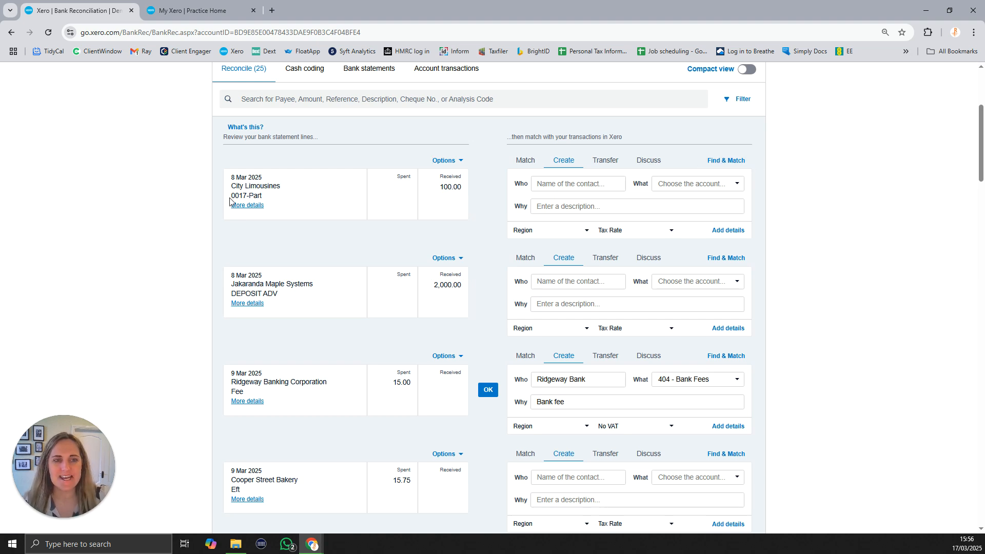
{"action": "left_click_drag", "start_coordinate": [232, 197], "coordinate": [272, 197]}
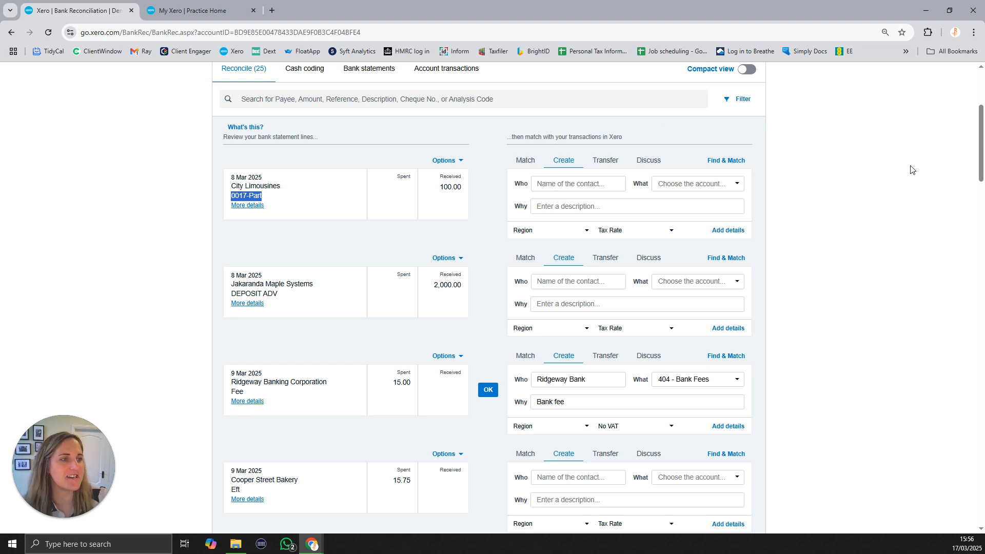
{"action": "left_click", "coordinate": [724, 160]}
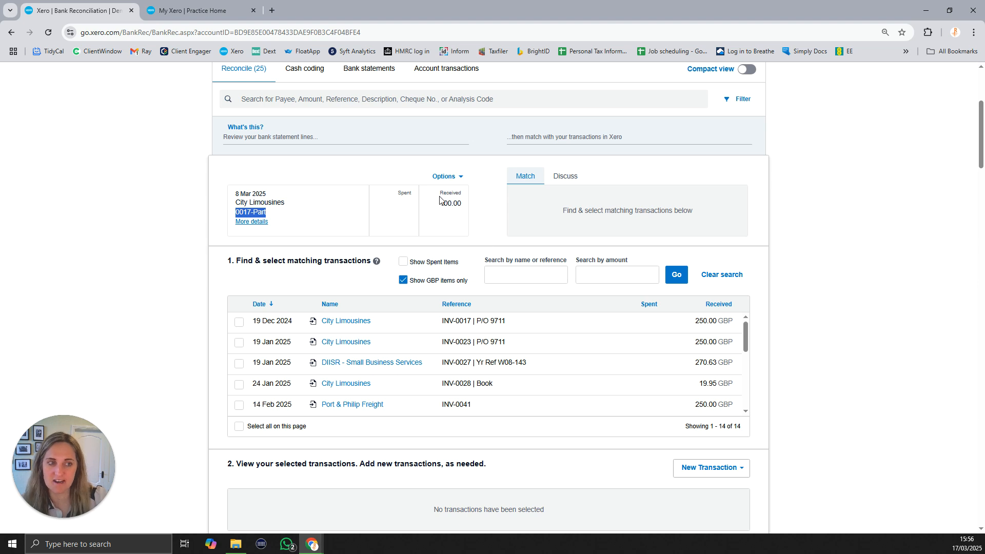
{"action": "left_click", "coordinate": [519, 276]}
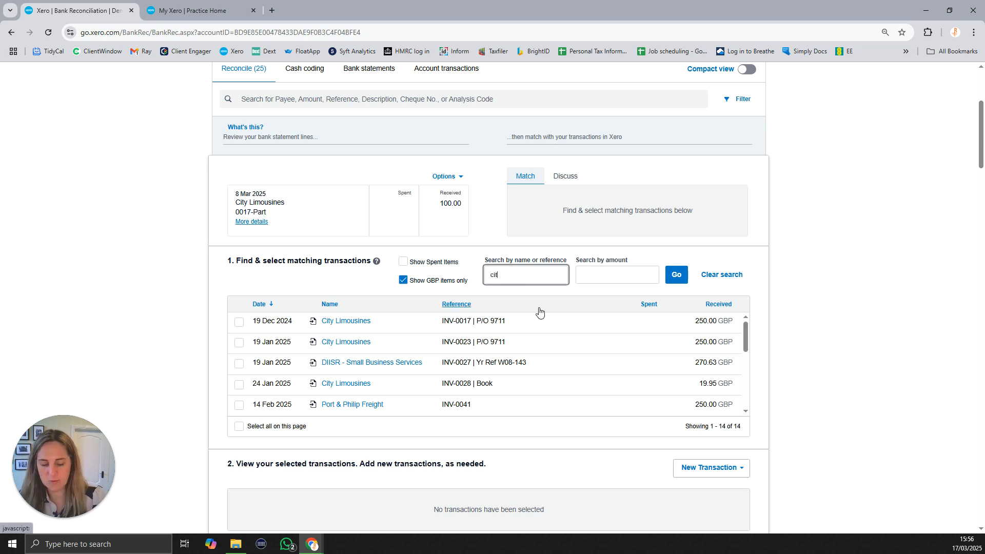
{"action": "type", "text": "city"}
{"action": "key", "text": "Return"}
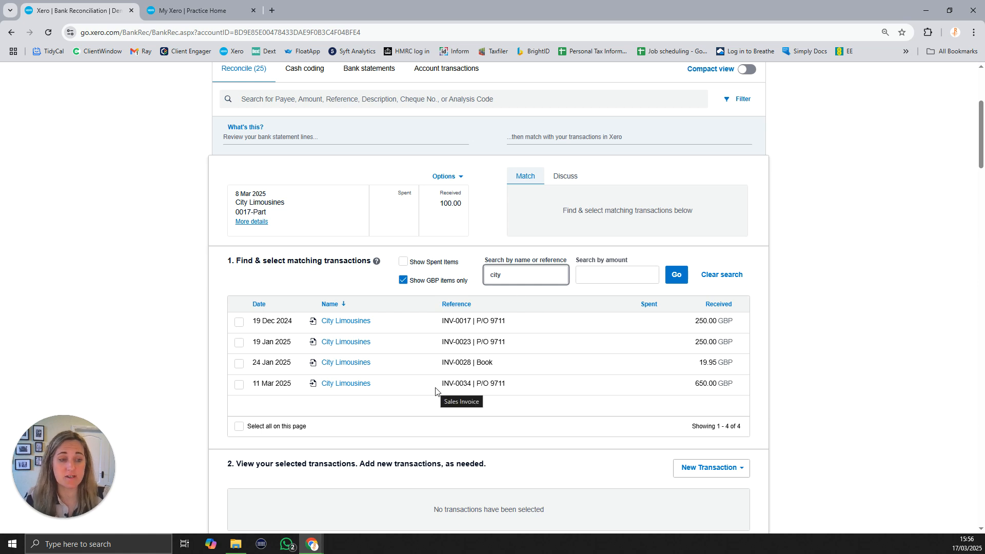
Step: Split City Limousines invoice INV-0017 with a part payment of 100.00 and reconcile it against the receipt
{"action": "left_click", "coordinate": [240, 324]}
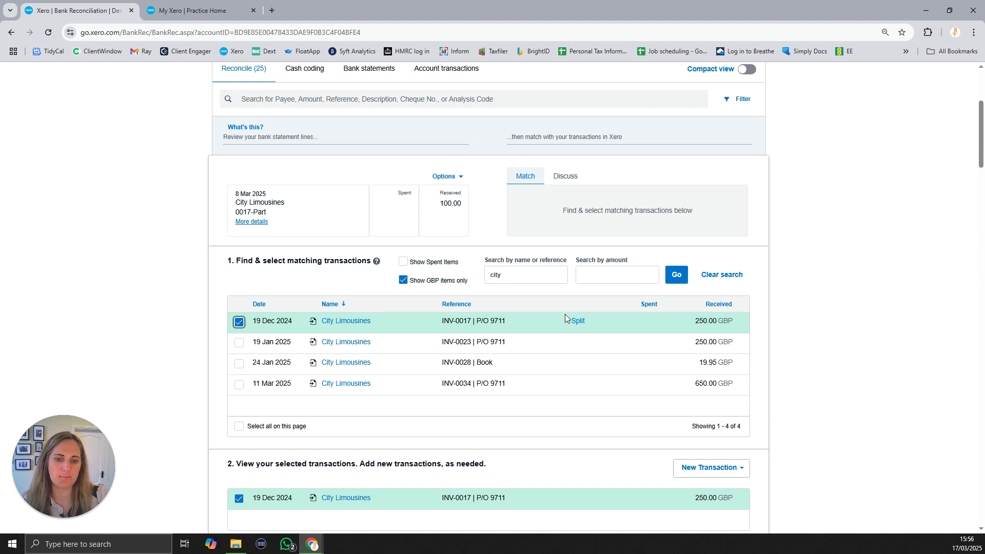
{"action": "left_click", "coordinate": [578, 322]}
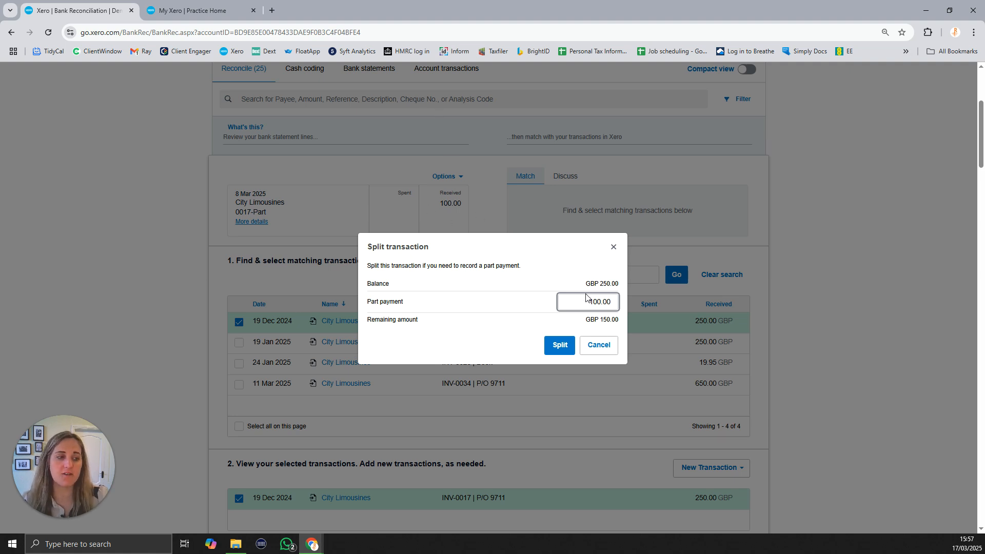
{"action": "left_click", "coordinate": [561, 344]}
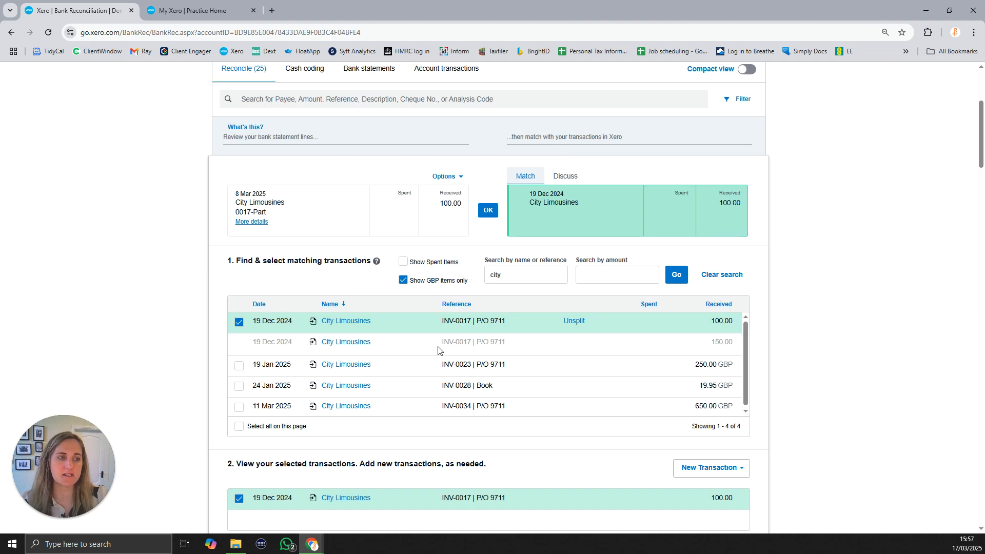
{"action": "scroll", "coordinate": [623, 350], "scroll_direction": "down", "scroll_amount": 1}
{"action": "scroll", "coordinate": [625, 351], "scroll_direction": "down", "scroll_amount": 3}
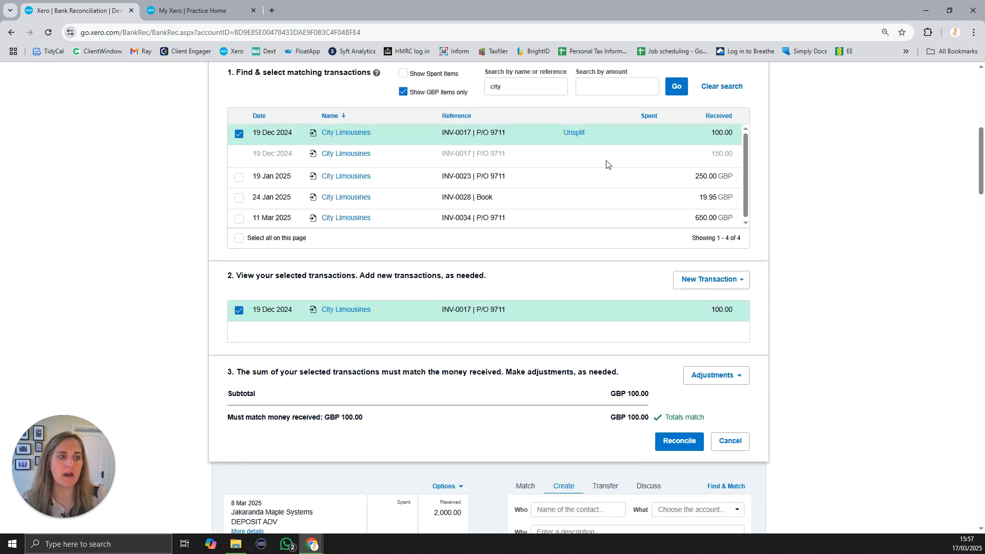
{"action": "scroll", "coordinate": [596, 347], "scroll_direction": "up", "scroll_amount": 2}
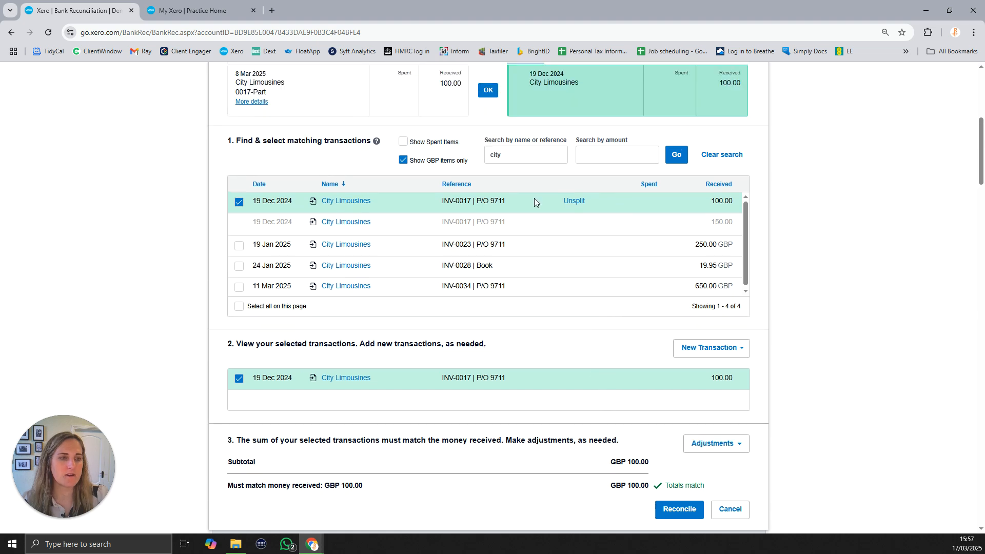
{"action": "left_click", "coordinate": [488, 91]}
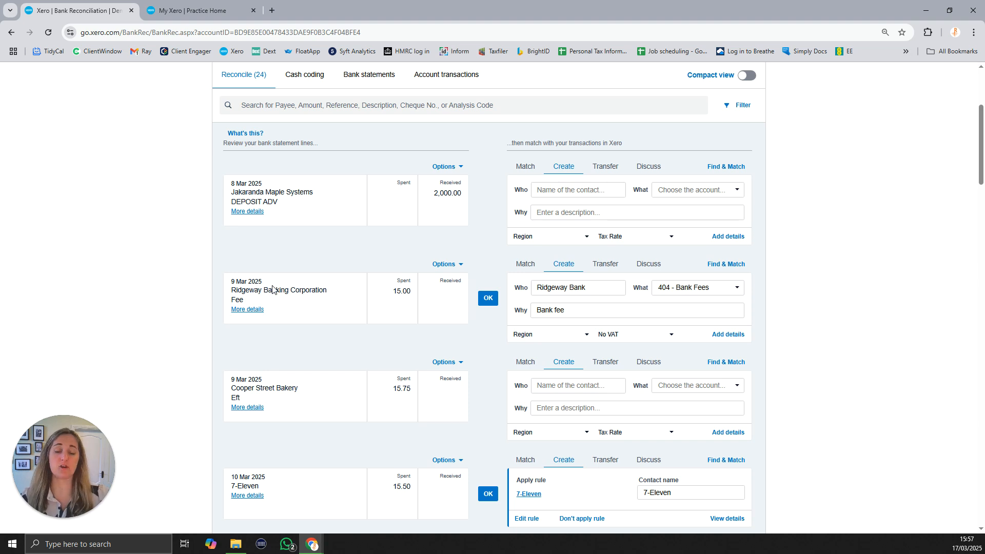
Step: Check the statement details of the 11 Mar 2025 Swanston Security payment and close them
{"action": "scroll", "coordinate": [272, 289], "scroll_direction": "down", "scroll_amount": 4}
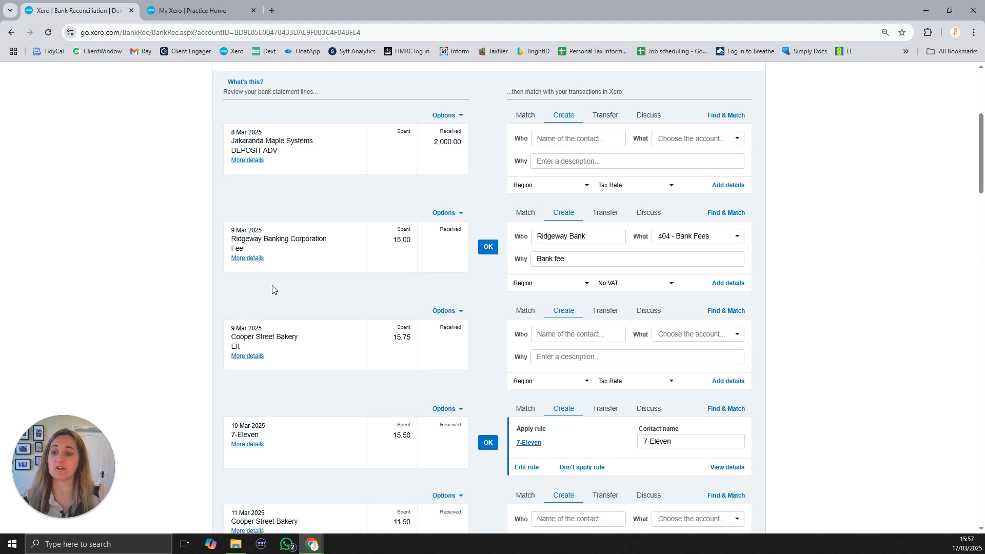
{"action": "scroll", "coordinate": [272, 287], "scroll_direction": "down", "scroll_amount": 2}
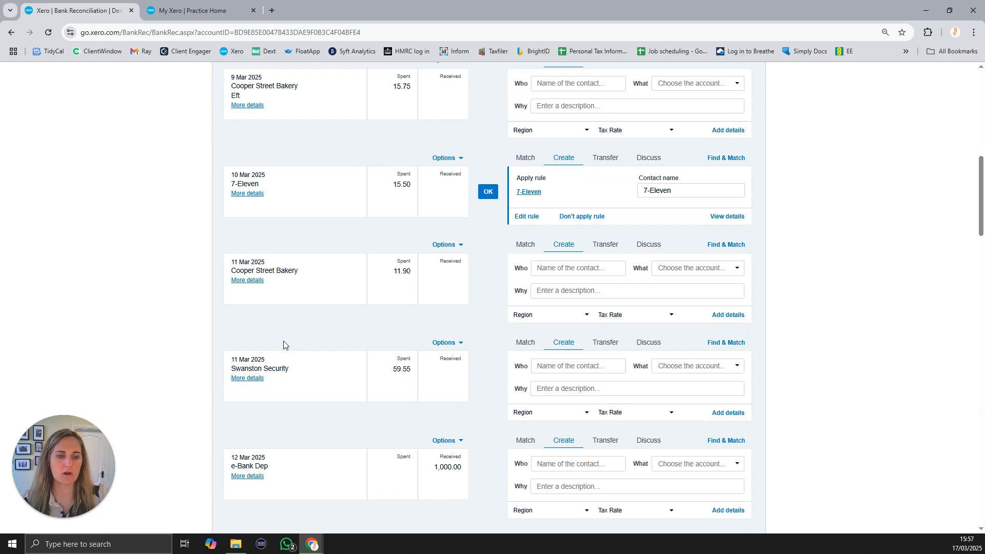
{"action": "left_click", "coordinate": [247, 355]}
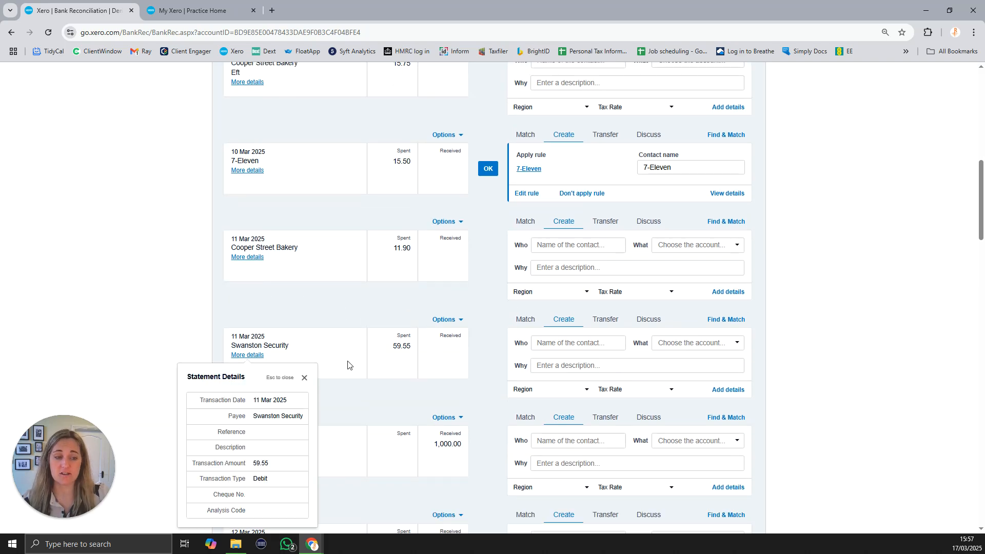
{"action": "left_click", "coordinate": [304, 378]}
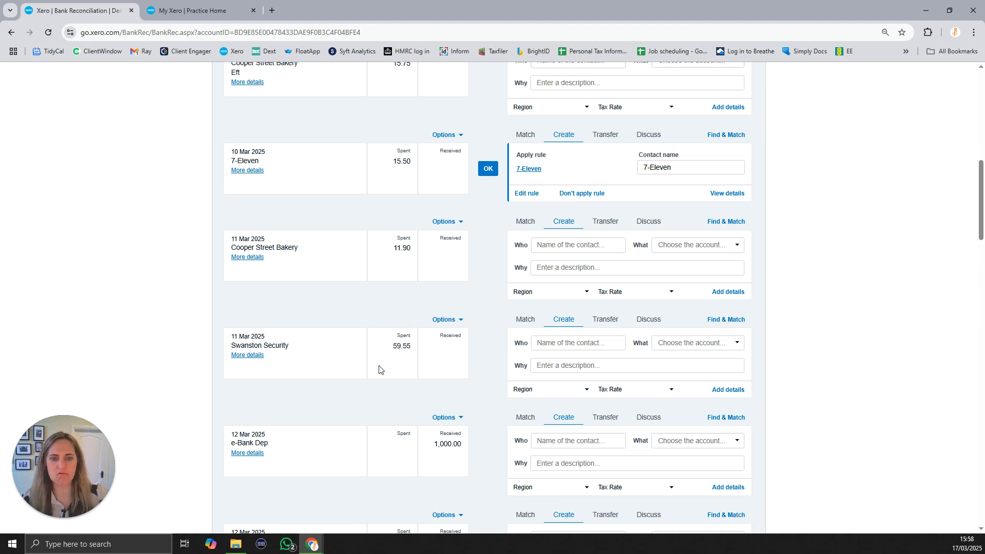
Step: Open the matching transactions for the 11 Mar 2025 Swanston Security payment and search them for "swan"
{"action": "left_click", "coordinate": [732, 320]}
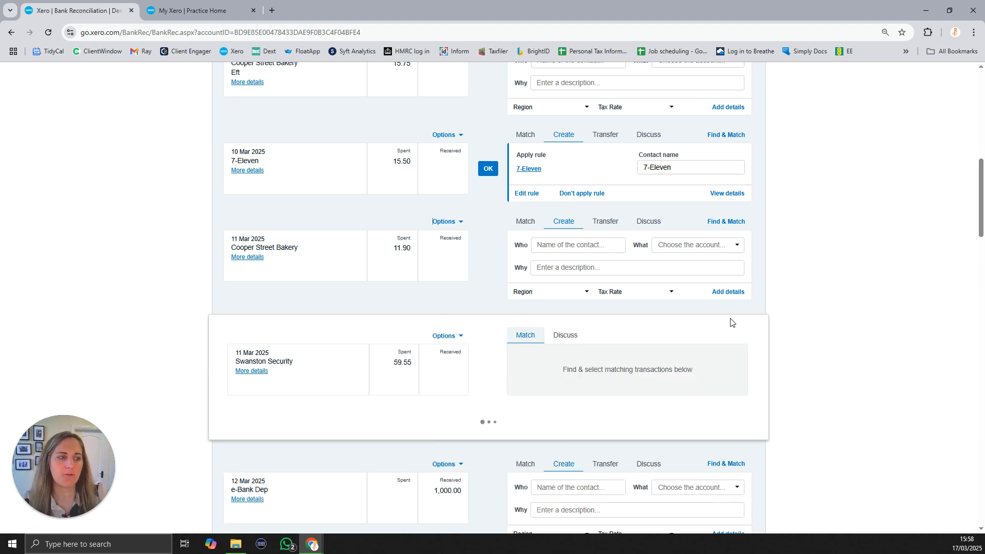
{"action": "scroll", "coordinate": [601, 348], "scroll_direction": "down", "scroll_amount": 2}
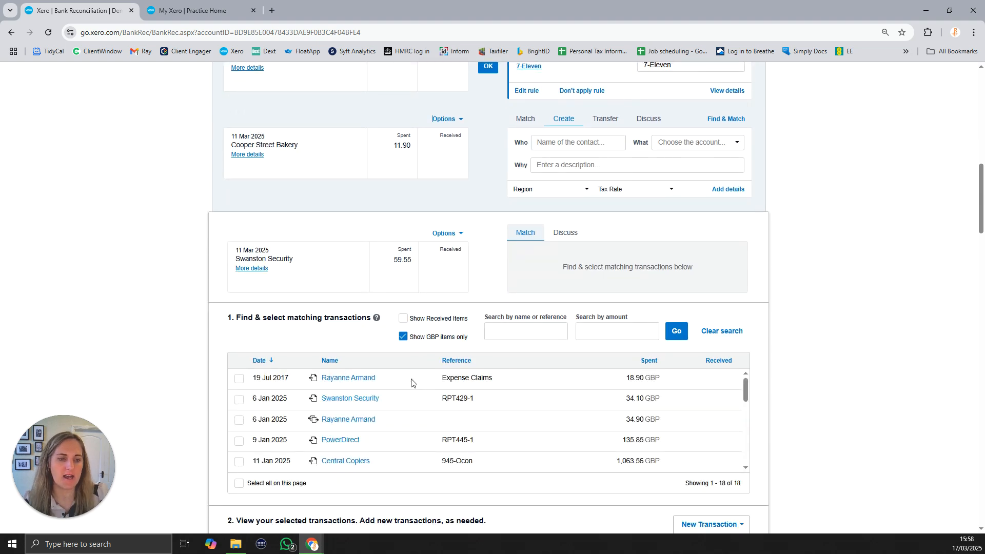
{"action": "left_click", "coordinate": [537, 328]}
{"action": "type", "text": "s"}
{"action": "type", "text": "wan"}
{"action": "key", "text": "BackSpace"}
{"action": "type", "text": "am"}
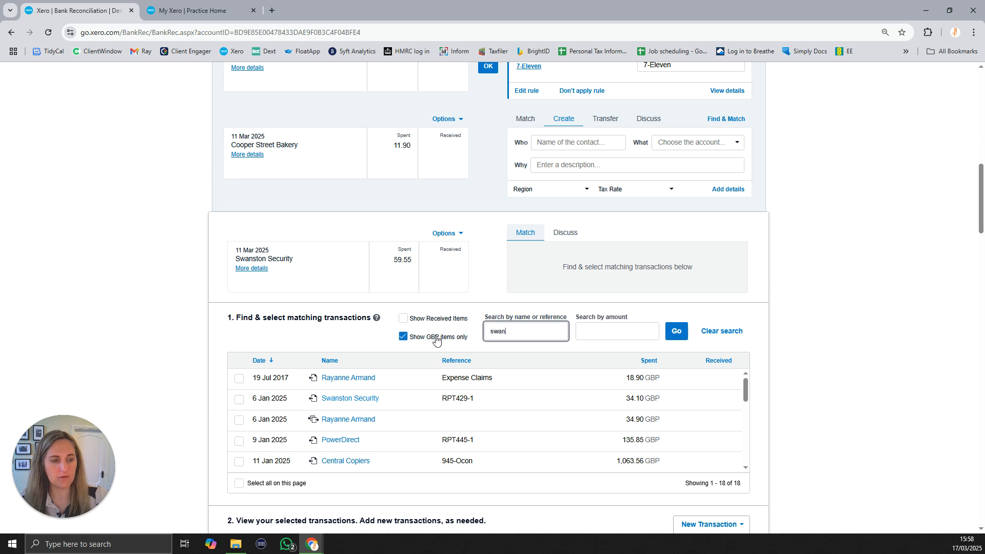
{"action": "left_click", "coordinate": [676, 333]}
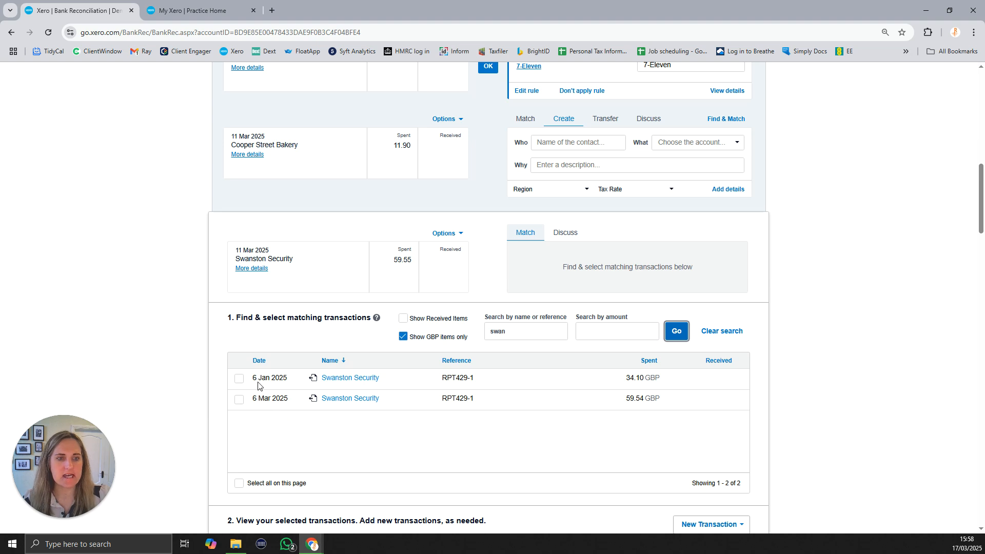
Step: Recheck the Swanston Security payment's statement details and select the 6 Mar 2025 bill RPT429-1 as its match
{"action": "left_click", "coordinate": [250, 269]}
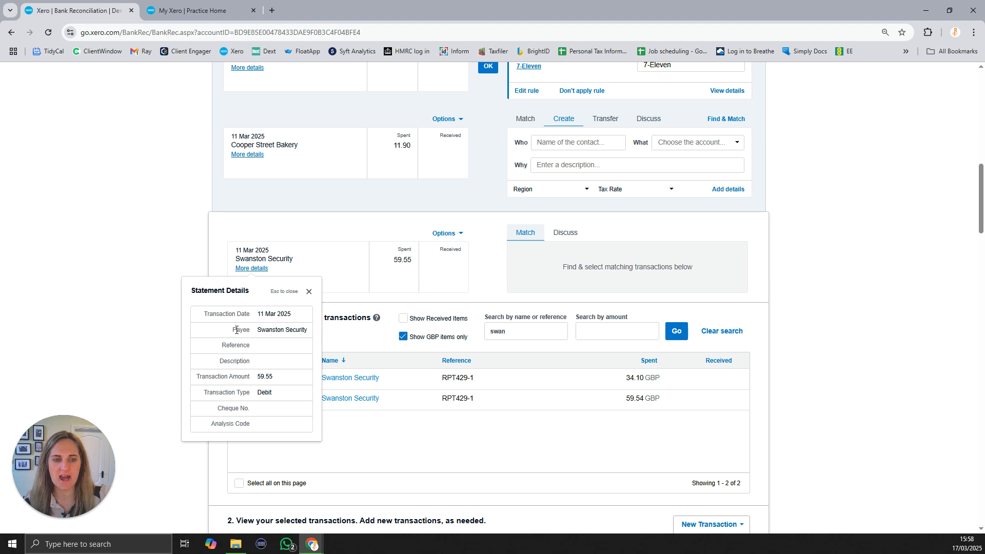
{"action": "left_click", "coordinate": [311, 292]}
{"action": "scroll", "coordinate": [352, 375], "scroll_direction": "down", "scroll_amount": 1}
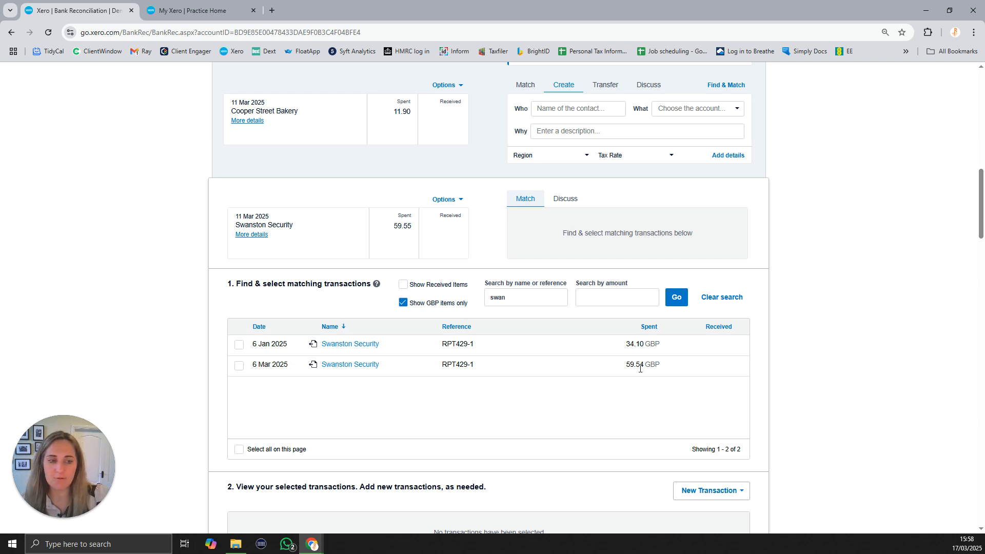
{"action": "left_click", "coordinate": [239, 366]}
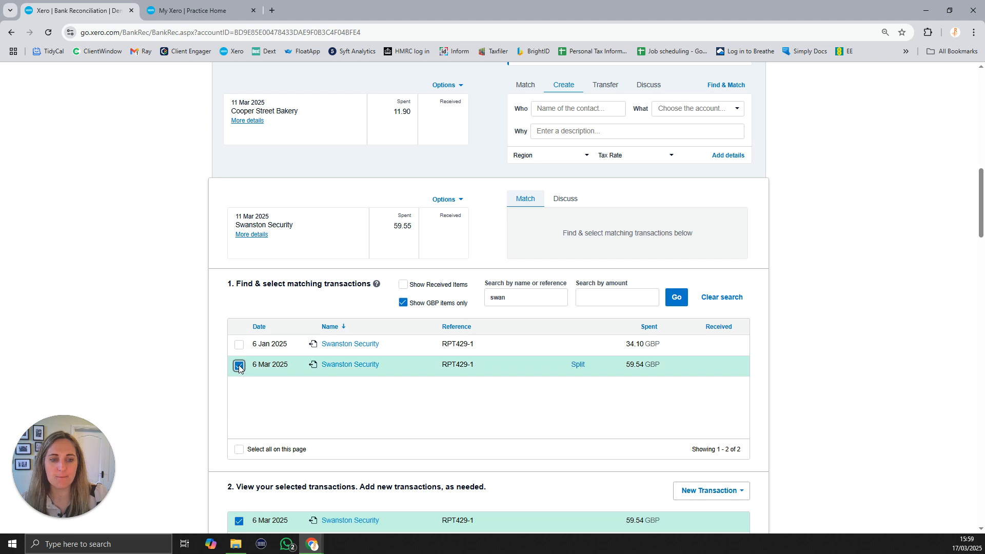
Step: Add a minor adjustment of 0.01 to the Swanston Security match and review the totals
{"action": "scroll", "coordinate": [573, 353], "scroll_direction": "down", "scroll_amount": 5}
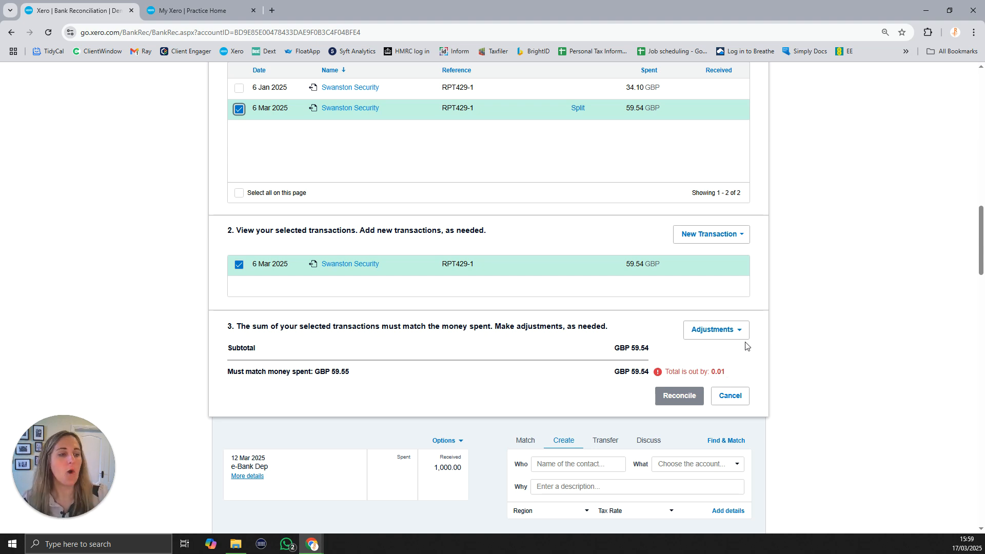
{"action": "left_click", "coordinate": [732, 331]}
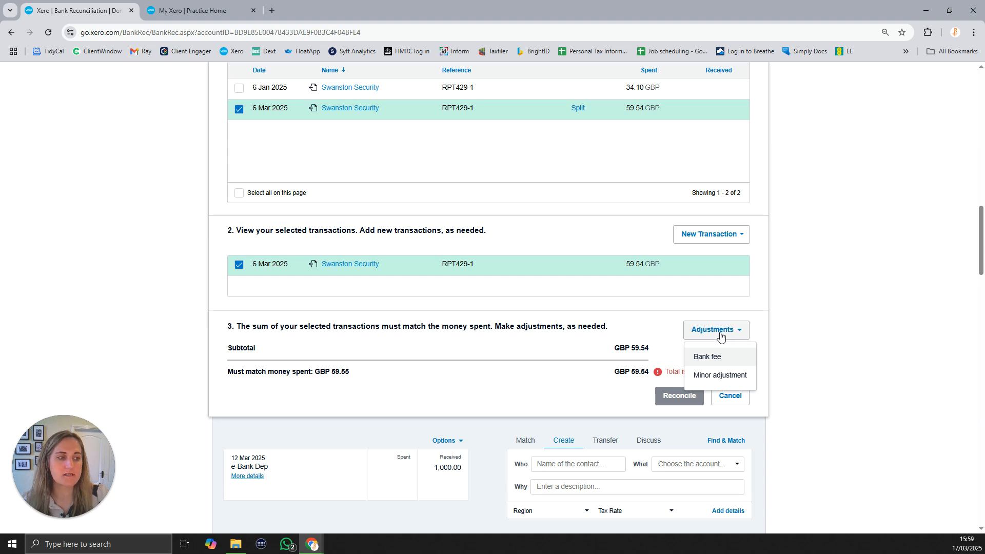
{"action": "left_click", "coordinate": [720, 375]}
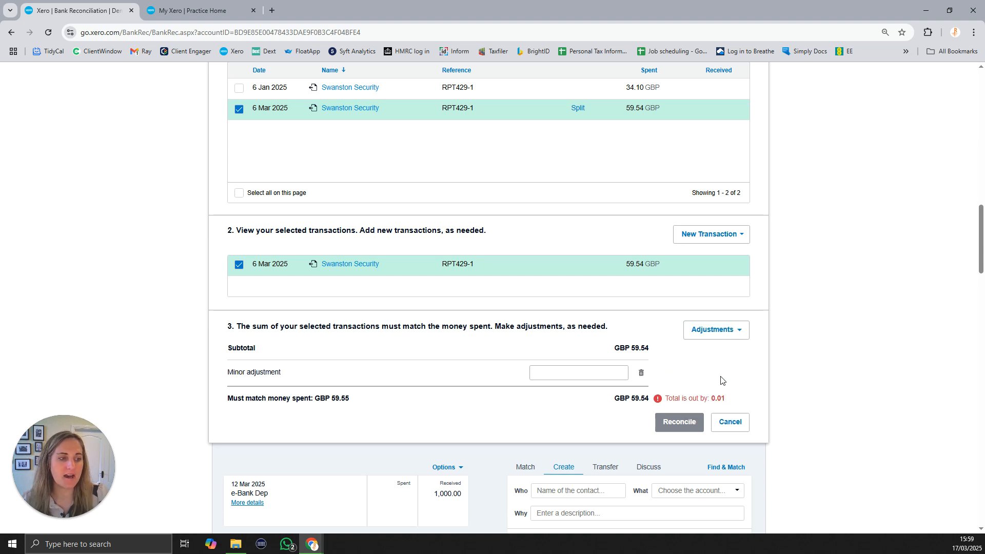
{"action": "left_click", "coordinate": [599, 371]}
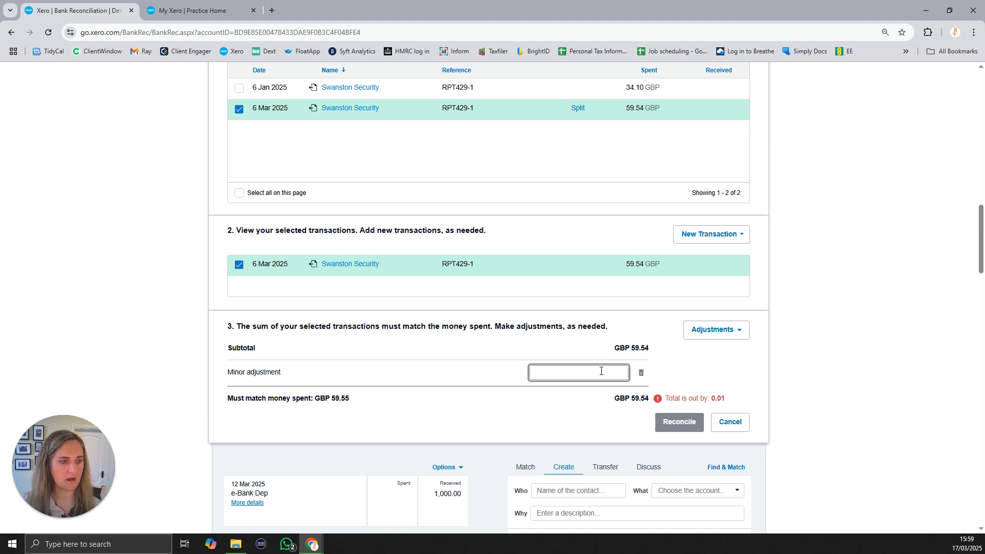
{"action": "left_click", "coordinate": [33, 210]}
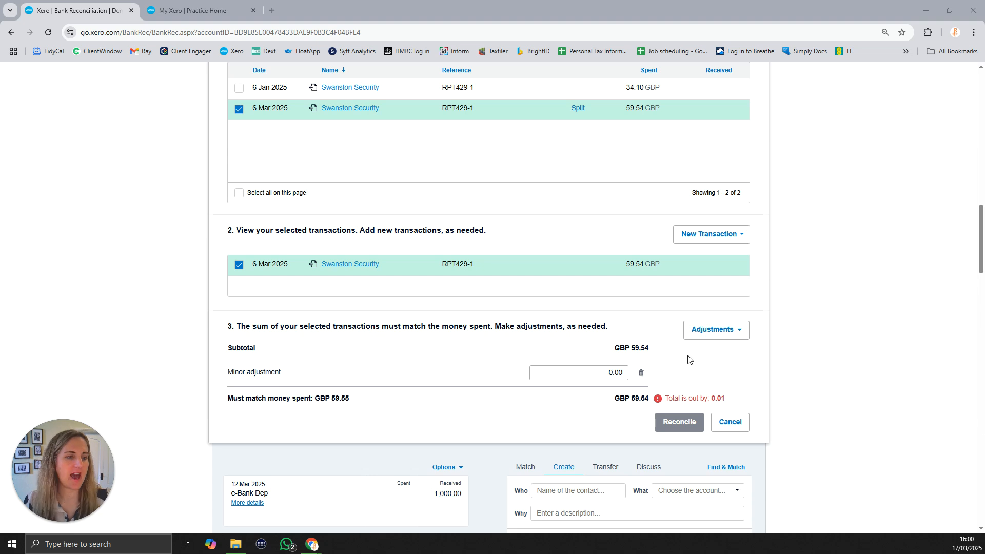
{"action": "left_click", "coordinate": [600, 371]}
{"action": "left_click_drag", "start_coordinate": [600, 371], "coordinate": [642, 374]}
{"action": "key", "text": "BackSpace"}
{"action": "type", "text": "0.01"}
{"action": "left_click", "coordinate": [712, 374]}
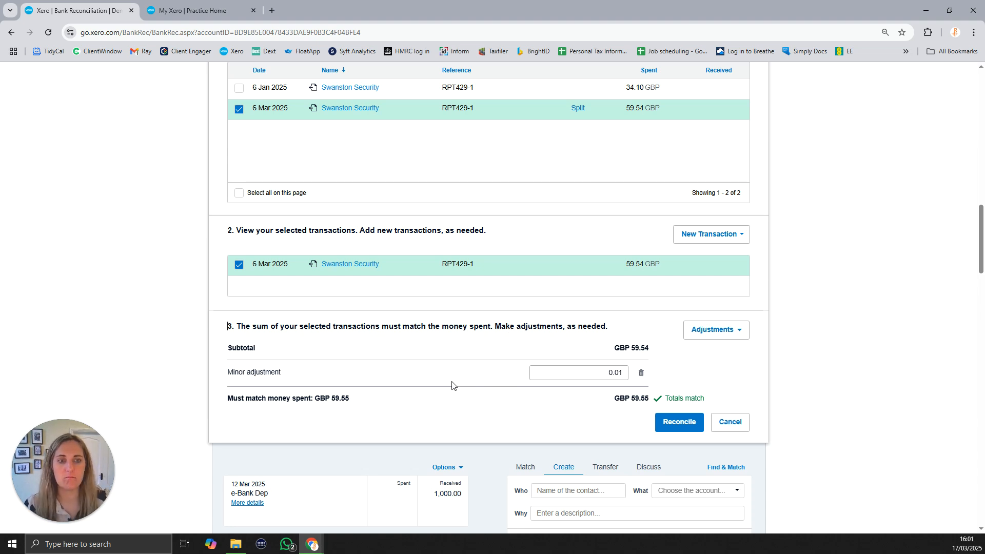
{"action": "scroll", "coordinate": [457, 349], "scroll_direction": "up", "scroll_amount": 4}
{"action": "scroll", "coordinate": [457, 241], "scroll_direction": "down", "scroll_amount": 2}
{"action": "scroll", "coordinate": [459, 259], "scroll_direction": "down", "scroll_amount": 1}
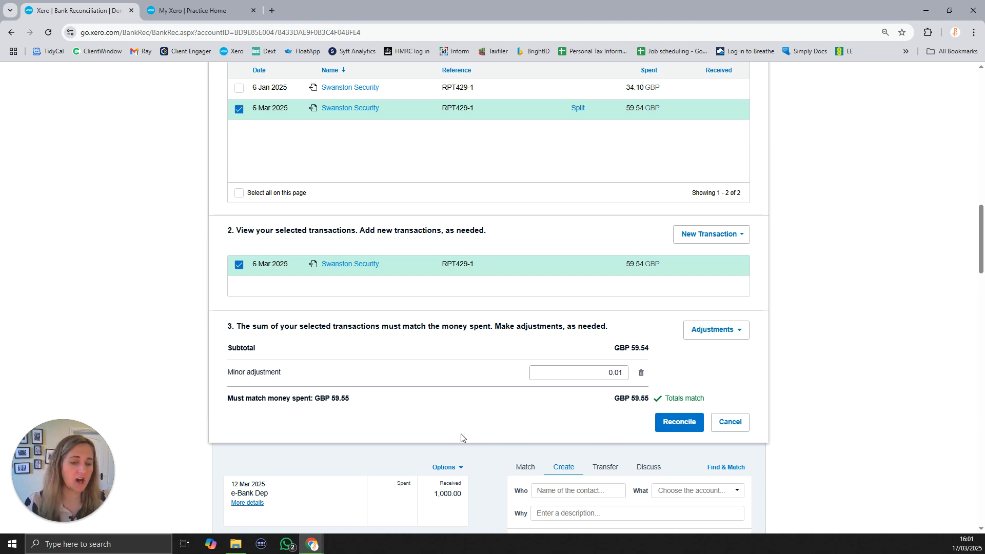
Step: Reconcile the 11 Mar 2025 Swanston Security payment against the selected bill with its minor adjustment
{"action": "left_click", "coordinate": [679, 423]}
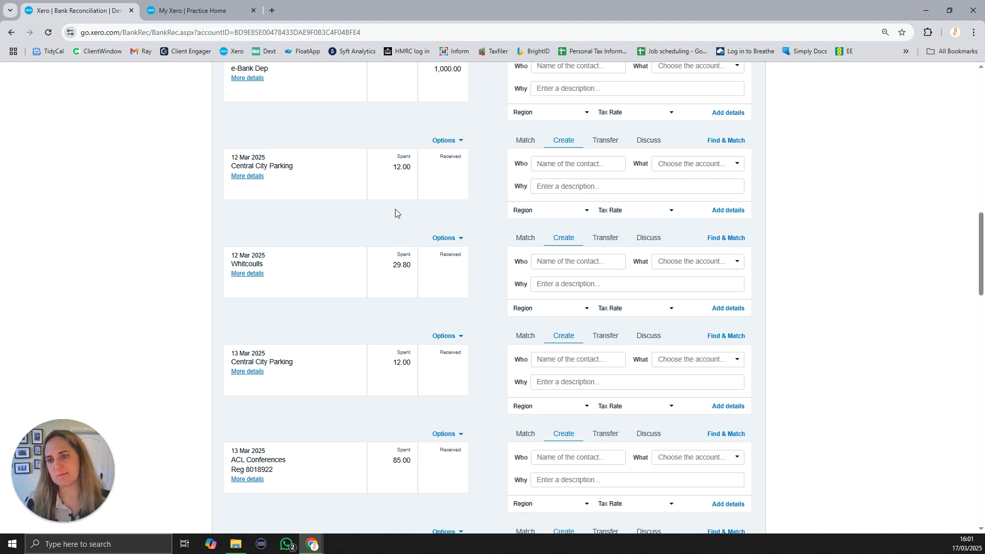
{"action": "scroll", "coordinate": [400, 280], "scroll_direction": "up", "scroll_amount": 8}
{"action": "scroll", "coordinate": [404, 281], "scroll_direction": "up", "scroll_amount": 3}
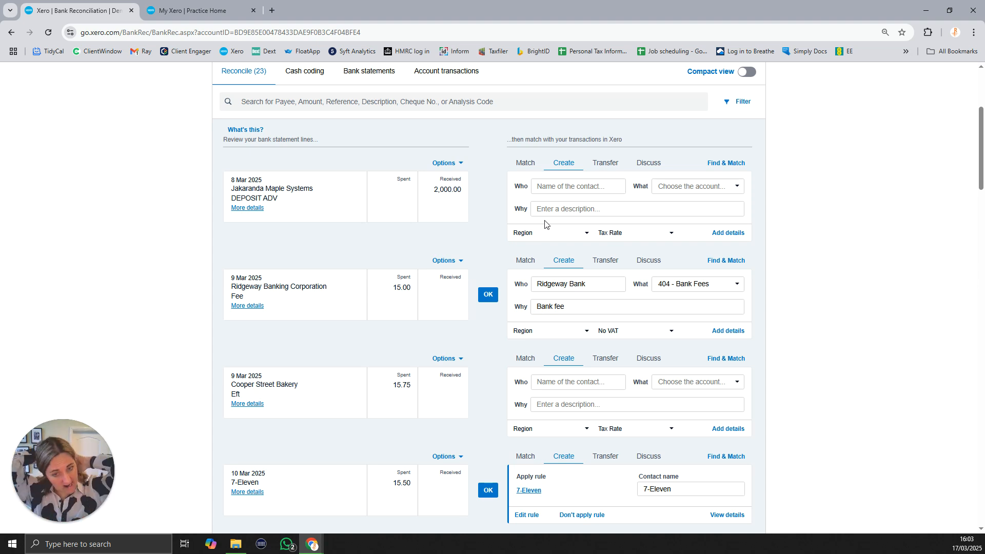
Step: Open the full details of the 8 Mar 2025 Jakaranda Maple Systems receipt and set it to be received as a Prepayment
{"action": "left_click", "coordinate": [729, 232]}
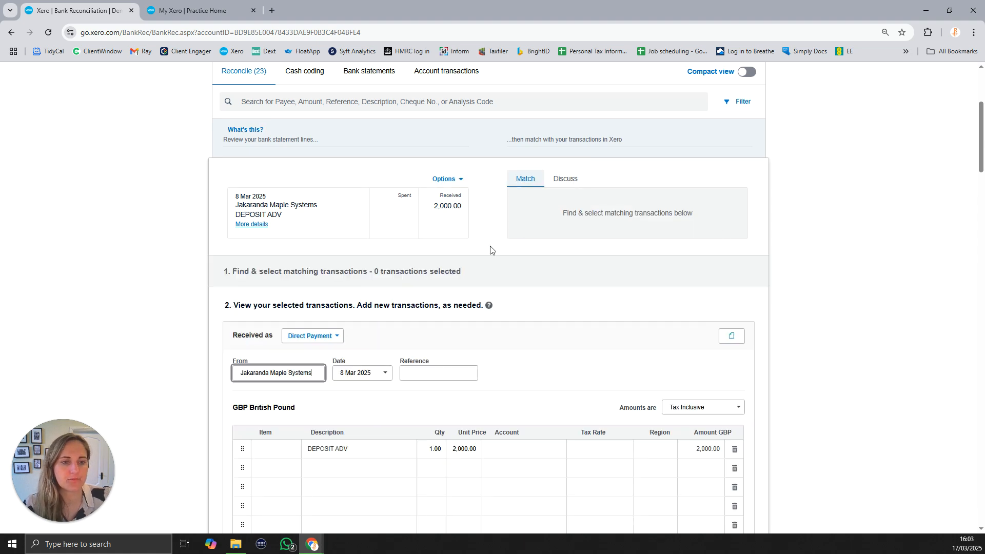
{"action": "scroll", "coordinate": [489, 249], "scroll_direction": "down", "scroll_amount": 2}
{"action": "scroll", "coordinate": [487, 250], "scroll_direction": "down", "scroll_amount": 1}
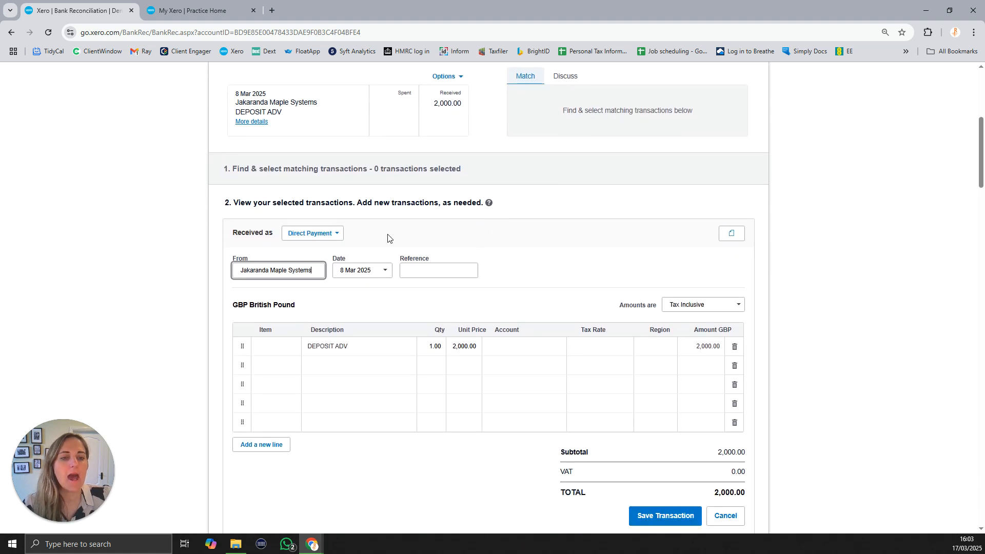
{"action": "left_click", "coordinate": [314, 238]}
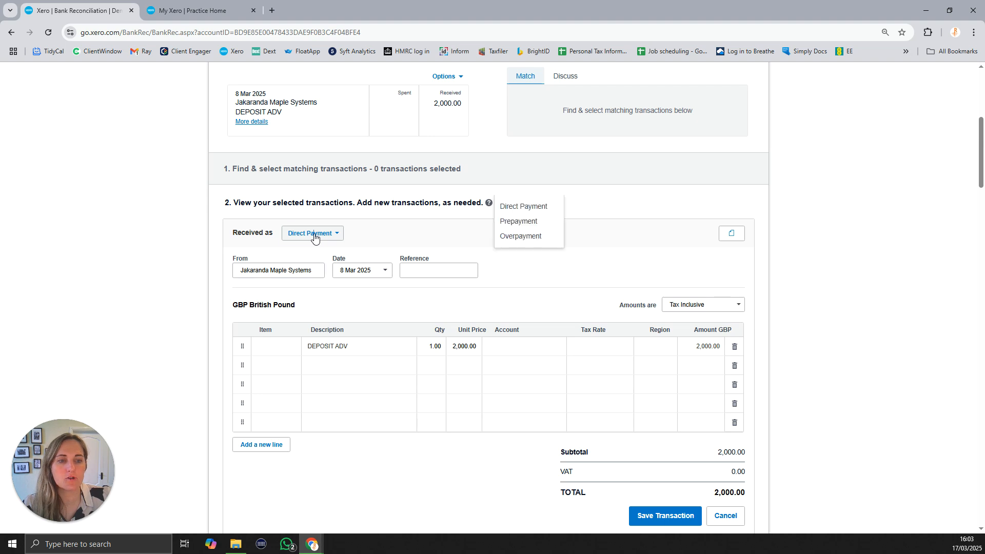
{"action": "left_click", "coordinate": [292, 236]}
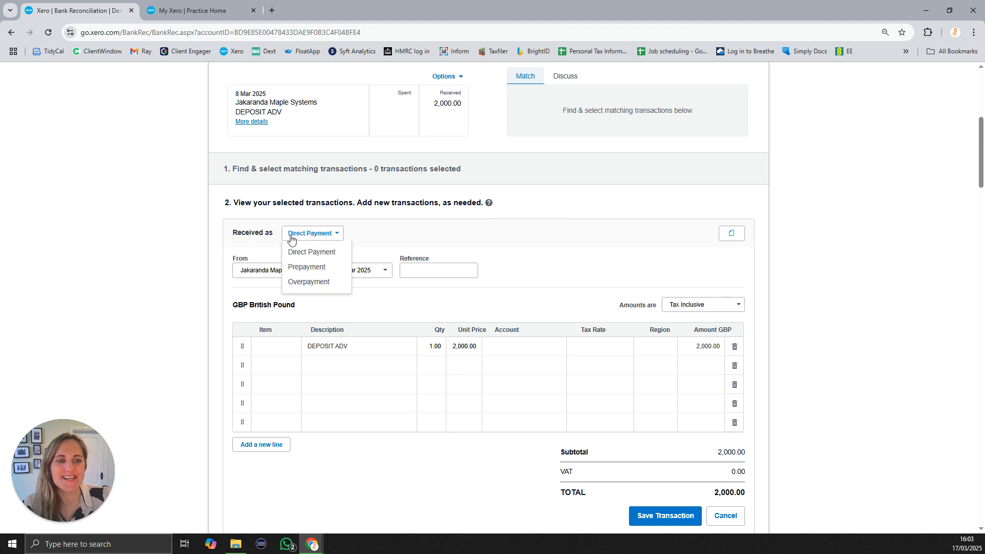
{"action": "left_click", "coordinate": [309, 267]}
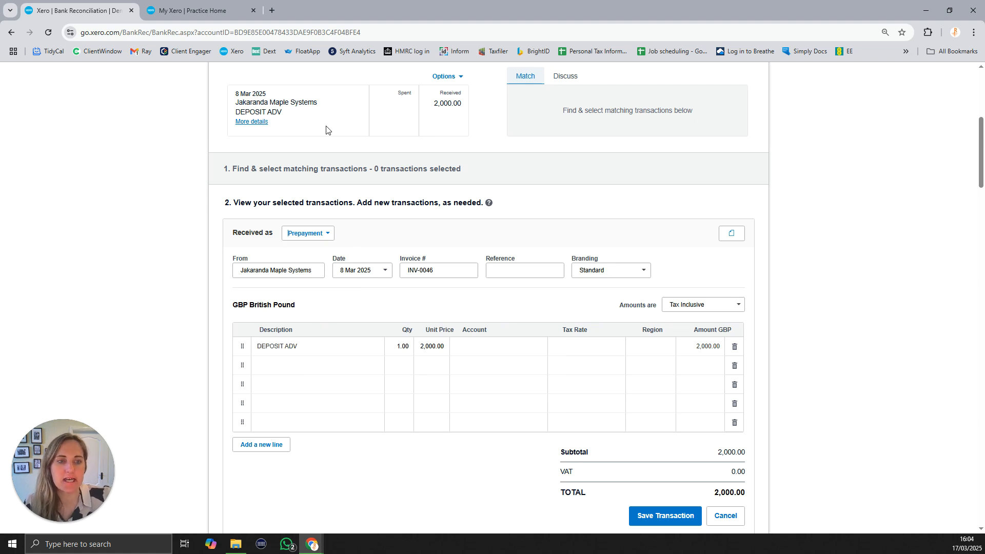
{"action": "left_click", "coordinate": [318, 272]}
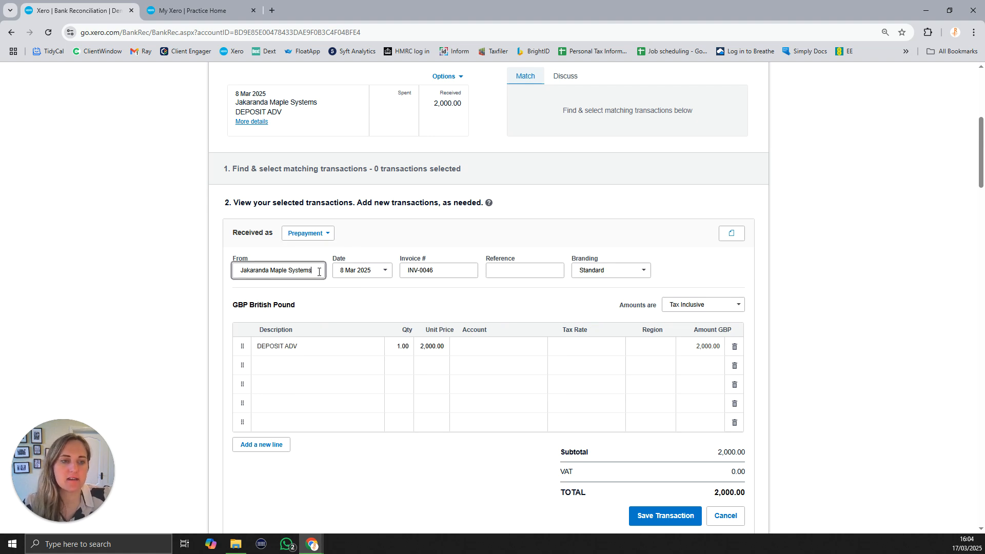
{"action": "left_click", "coordinate": [257, 270]}
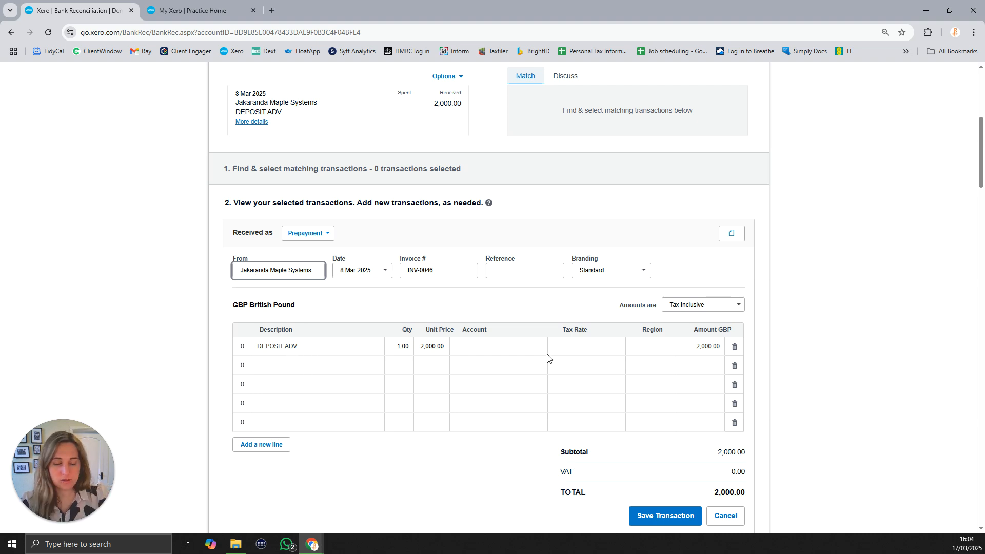
Step: Assign the prepayment's DEPOSIT ADV line to account 810 - Income in Advance
{"action": "left_click", "coordinate": [316, 345]}
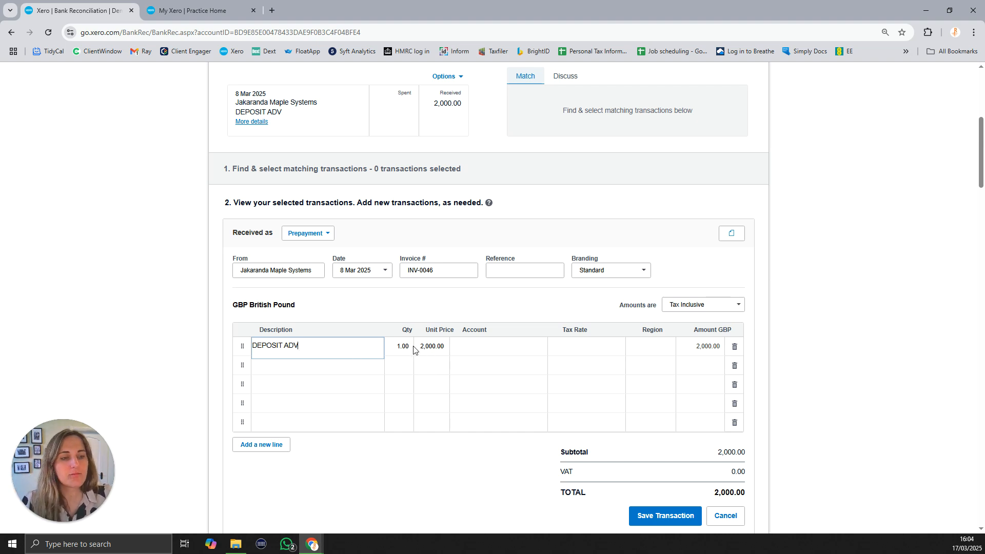
{"action": "left_click", "coordinate": [484, 348]}
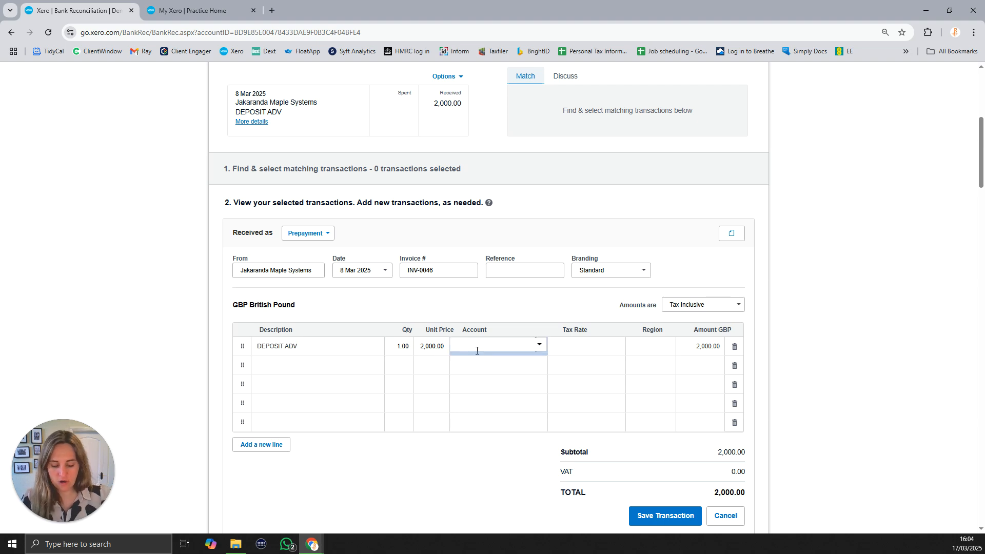
{"action": "type", "text": "incom"}
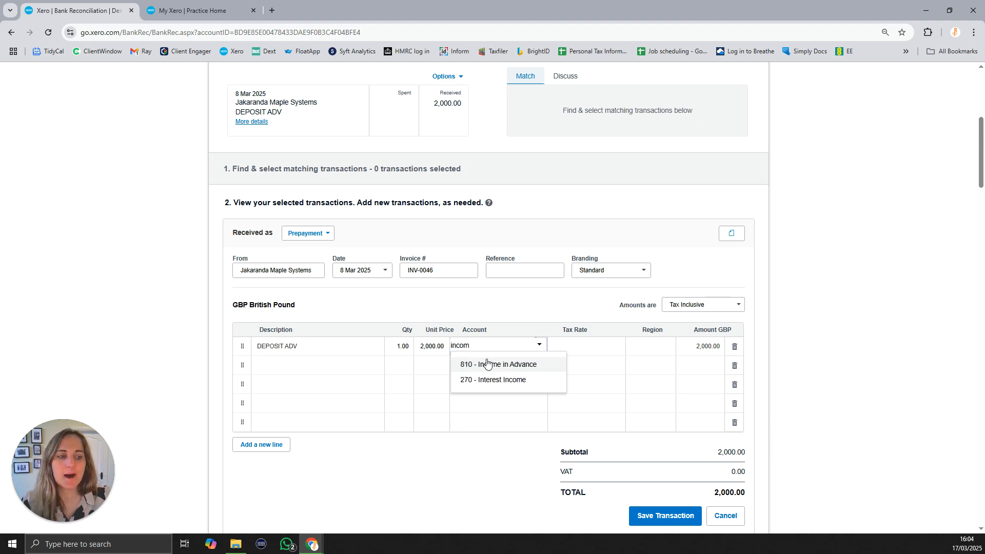
{"action": "left_click", "coordinate": [492, 364]}
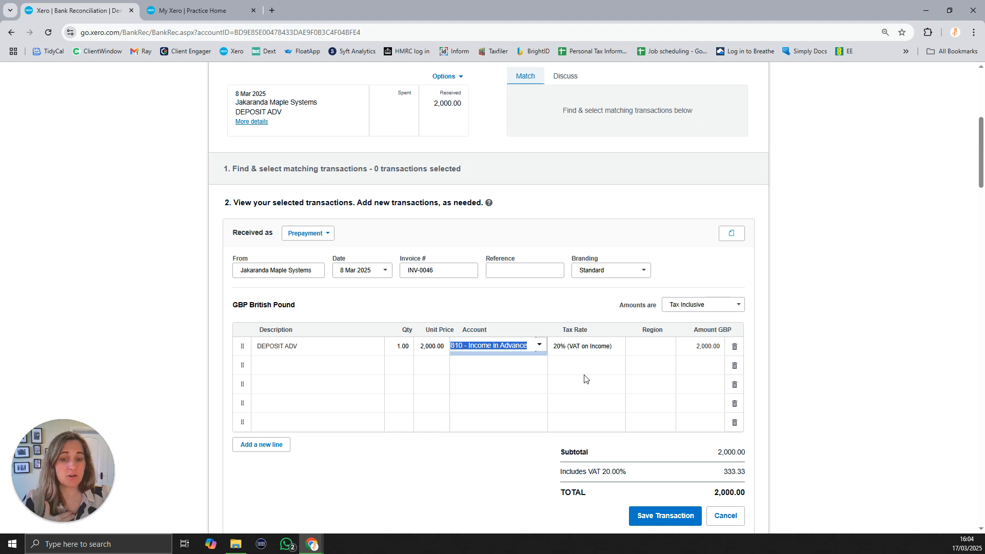
Step: Review the available tax rates for the DEPOSIT ADV line and close the list
{"action": "left_click", "coordinate": [574, 344]}
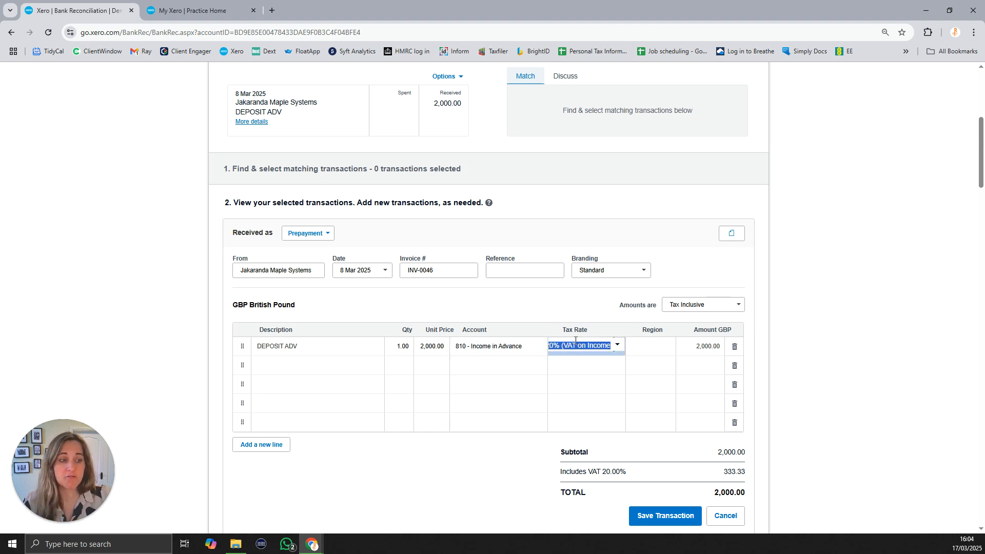
{"action": "left_click", "coordinate": [618, 345]}
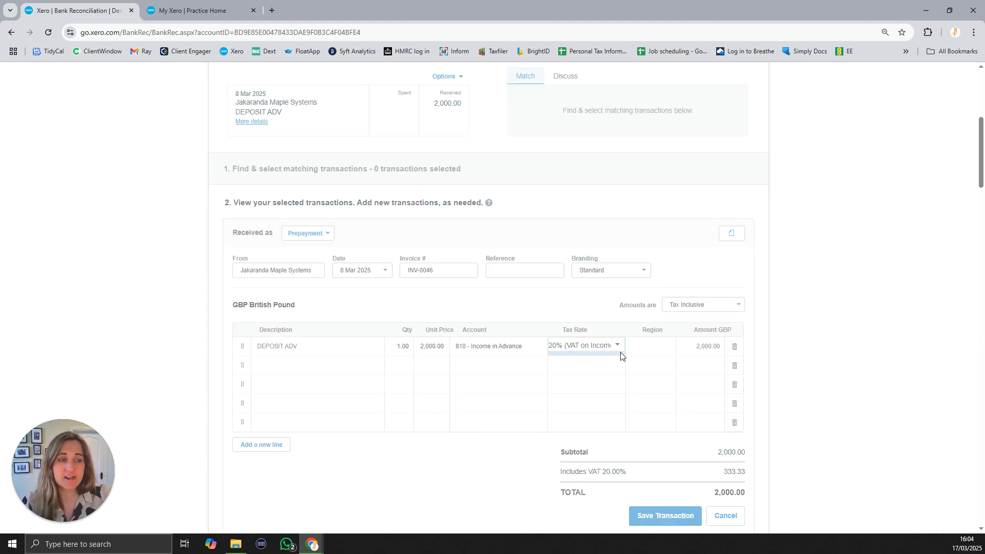
{"action": "scroll", "coordinate": [609, 363], "scroll_direction": "down", "scroll_amount": 1}
{"action": "scroll", "coordinate": [603, 361], "scroll_direction": "up", "scroll_amount": 2}
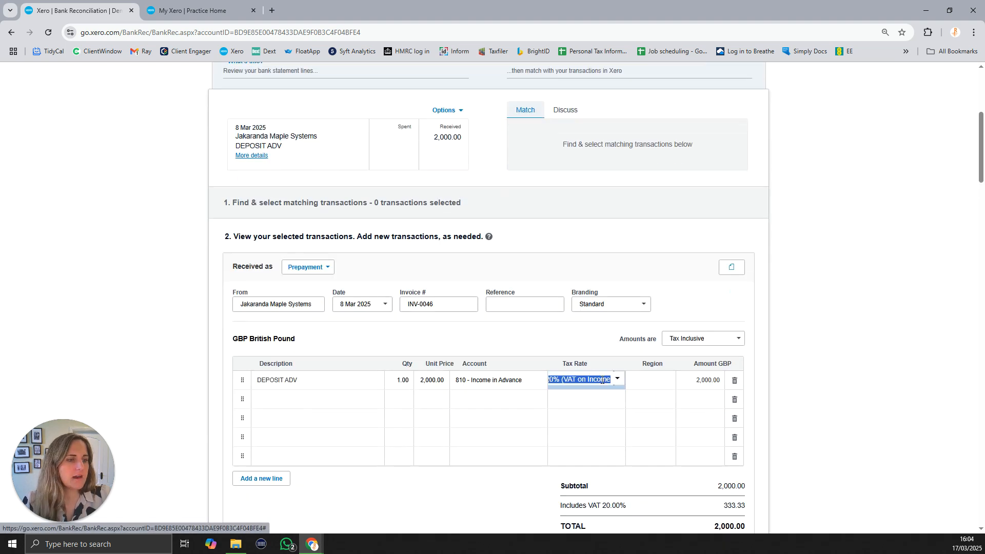
{"action": "left_click", "coordinate": [618, 379]}
{"action": "scroll", "coordinate": [599, 333], "scroll_direction": "down", "scroll_amount": 5}
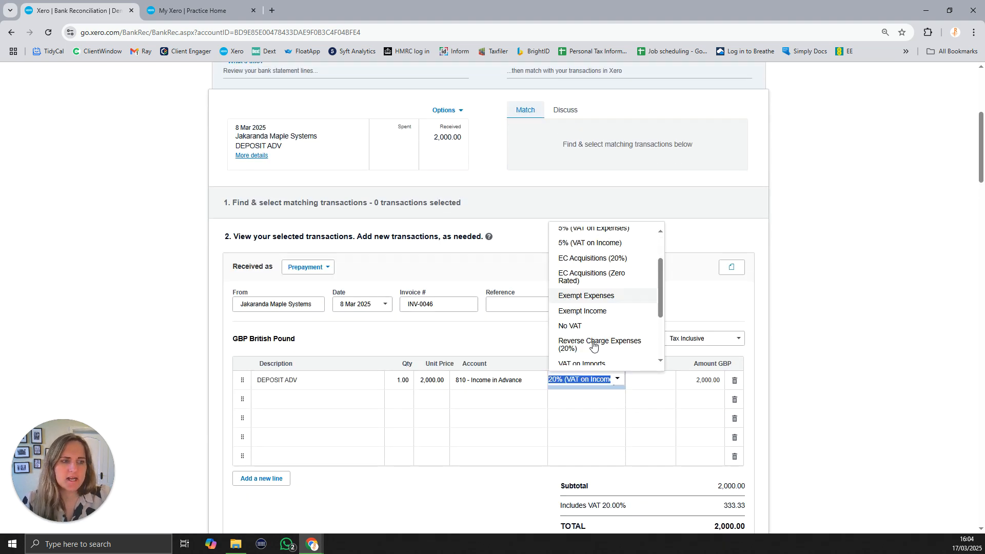
{"action": "scroll", "coordinate": [582, 291], "scroll_direction": "up", "scroll_amount": 1}
{"action": "left_click", "coordinate": [595, 400]}
{"action": "scroll", "coordinate": [616, 413], "scroll_direction": "down", "scroll_amount": 1}
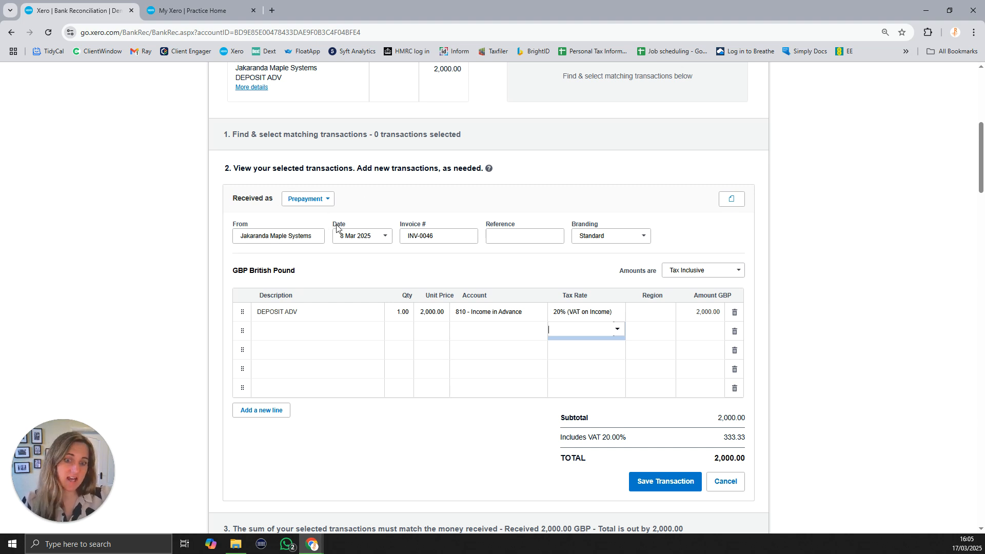
Step: Save the Jakaranda Maple Systems prepayment, review its match and reconcile it with the 8 Mar 2025 statement line
{"action": "left_click", "coordinate": [662, 483]}
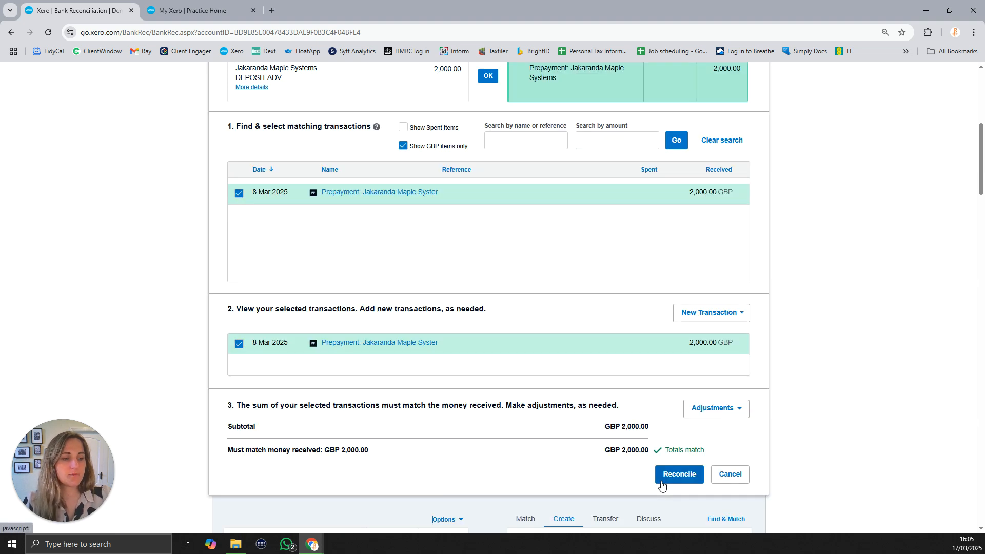
{"action": "scroll", "coordinate": [474, 304], "scroll_direction": "up", "scroll_amount": 1}
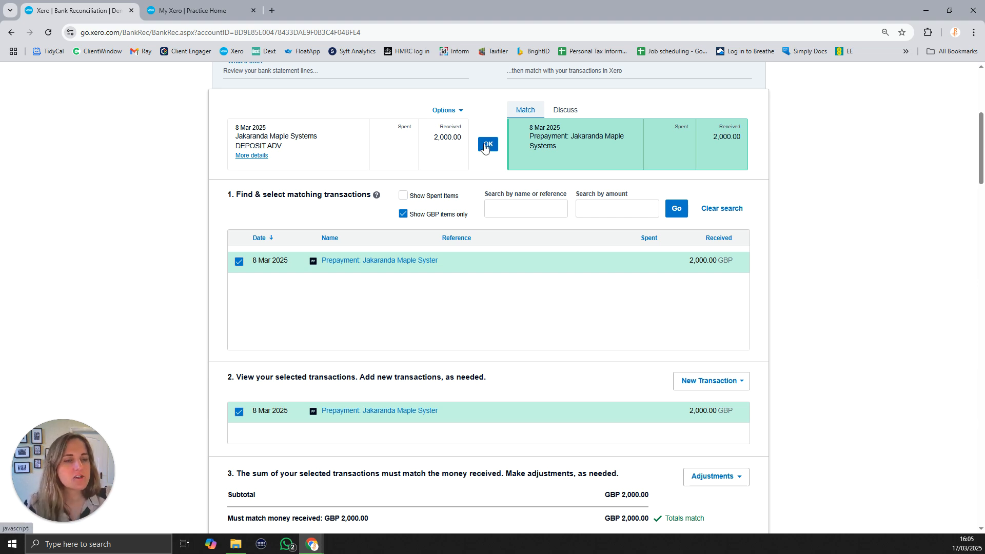
{"action": "scroll", "coordinate": [533, 237], "scroll_direction": "down", "scroll_amount": 2}
{"action": "scroll", "coordinate": [533, 241], "scroll_direction": "up", "scroll_amount": 2}
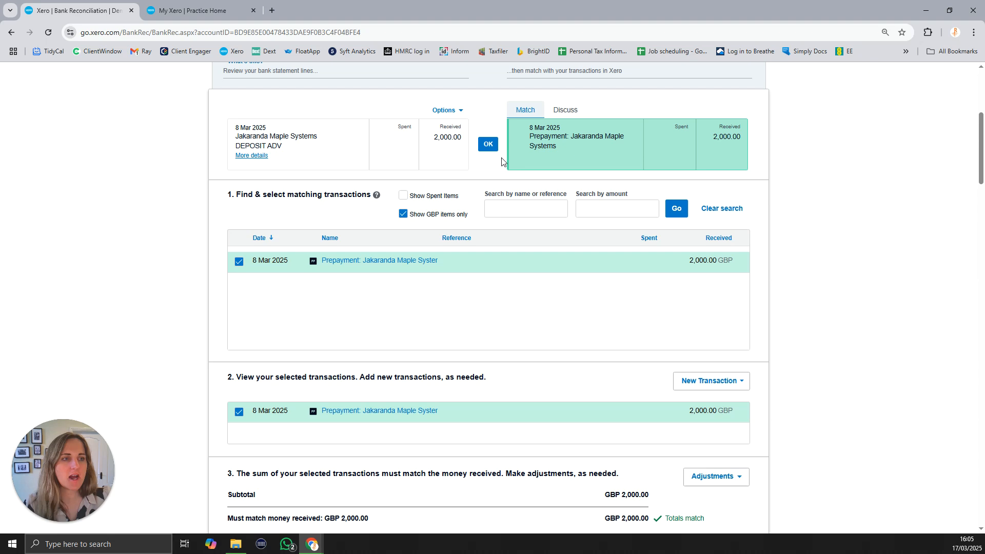
{"action": "left_click", "coordinate": [487, 146]}
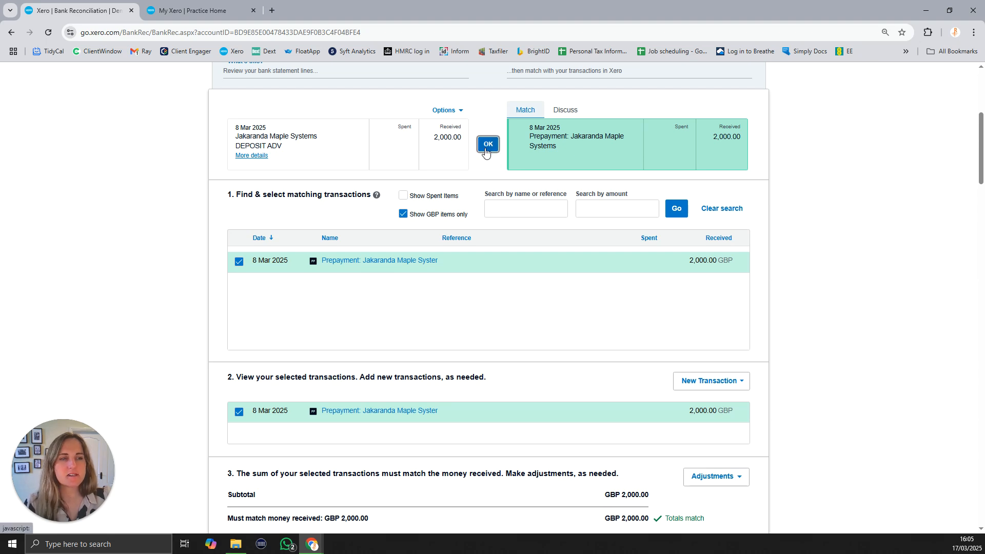
Step: Check the 9 Mar 2025 Ridgeway Banking Corporation fee and reconcile it using the suggested 404 - Bank Fees coding with No VAT
{"action": "scroll", "coordinate": [474, 214], "scroll_direction": "up", "scroll_amount": 2}
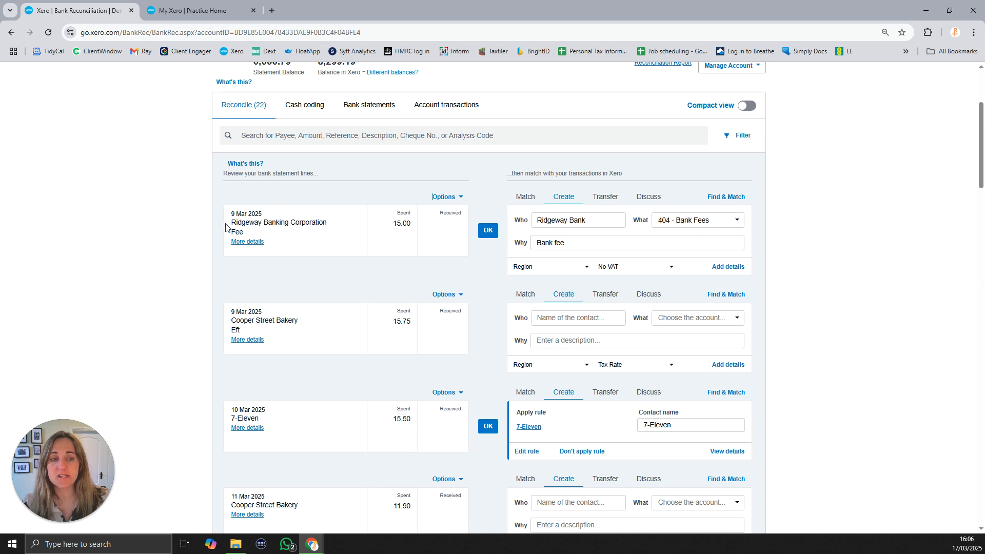
{"action": "left_click_drag", "start_coordinate": [232, 222], "coordinate": [346, 224]}
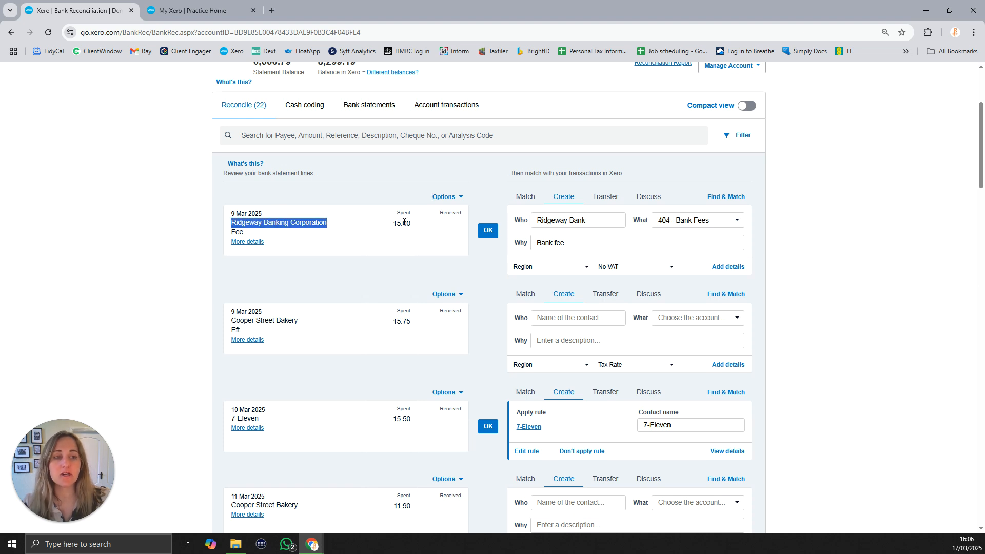
{"action": "left_click", "coordinate": [359, 235]}
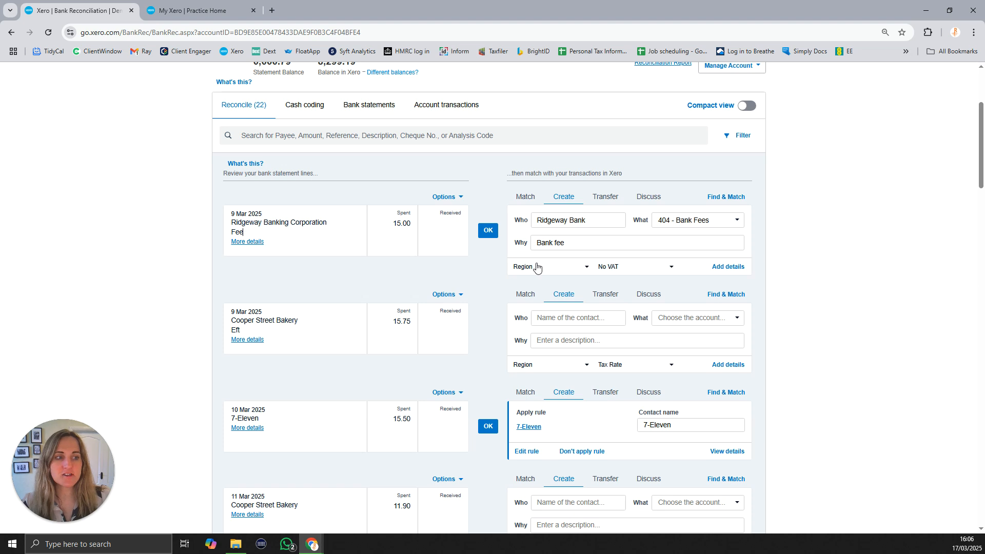
{"action": "left_click", "coordinate": [486, 230]}
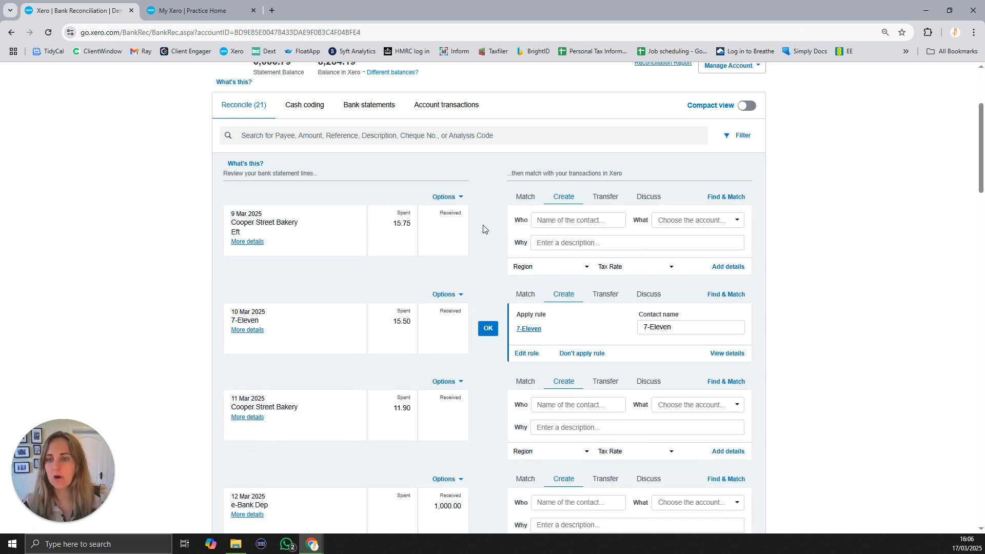
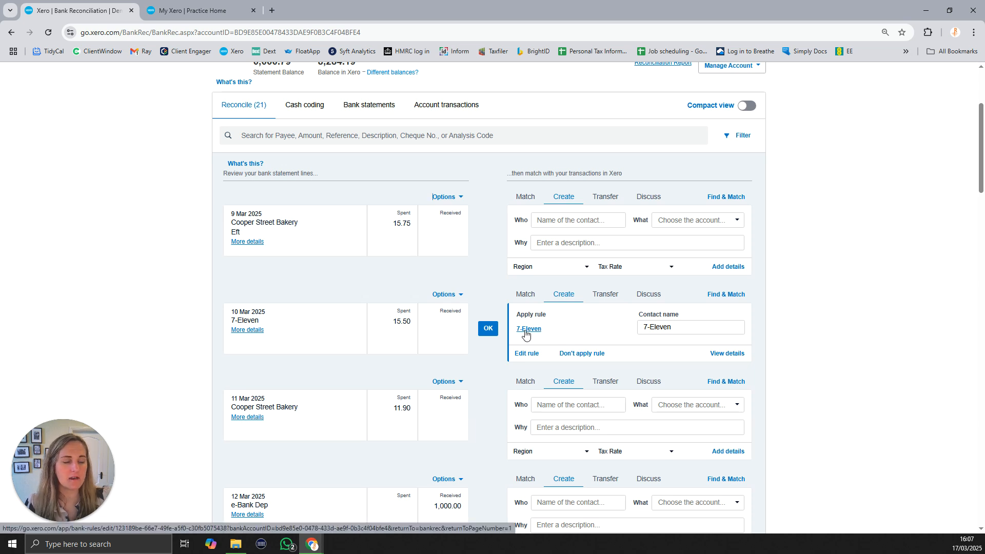
Step: Open the 7-Eleven bank rule in a separate browser tab and examine its conditions, contact, line allocation, reference and rule details
{"action": "right_click", "coordinate": [524, 334]}
{"action": "left_click", "coordinate": [550, 344]}
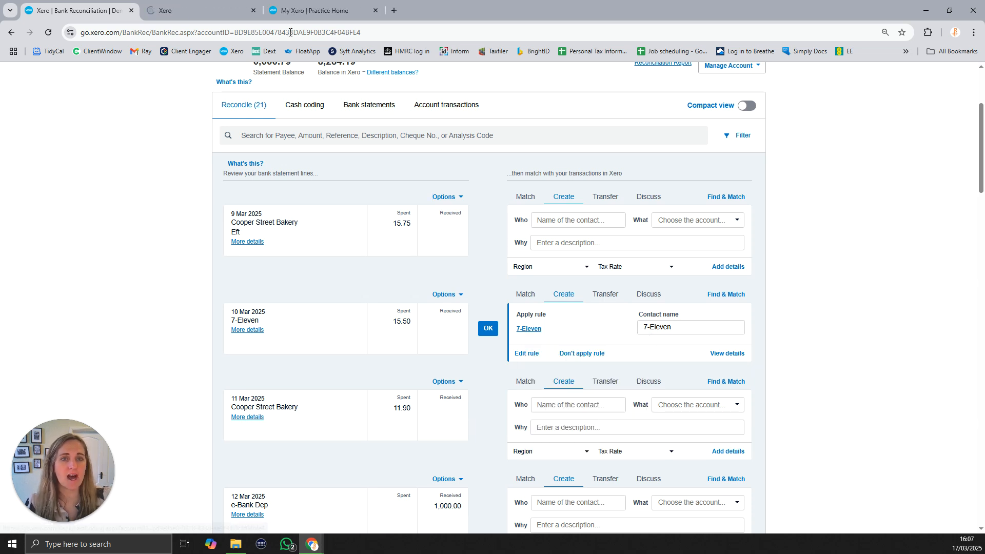
{"action": "left_click", "coordinate": [180, 9]}
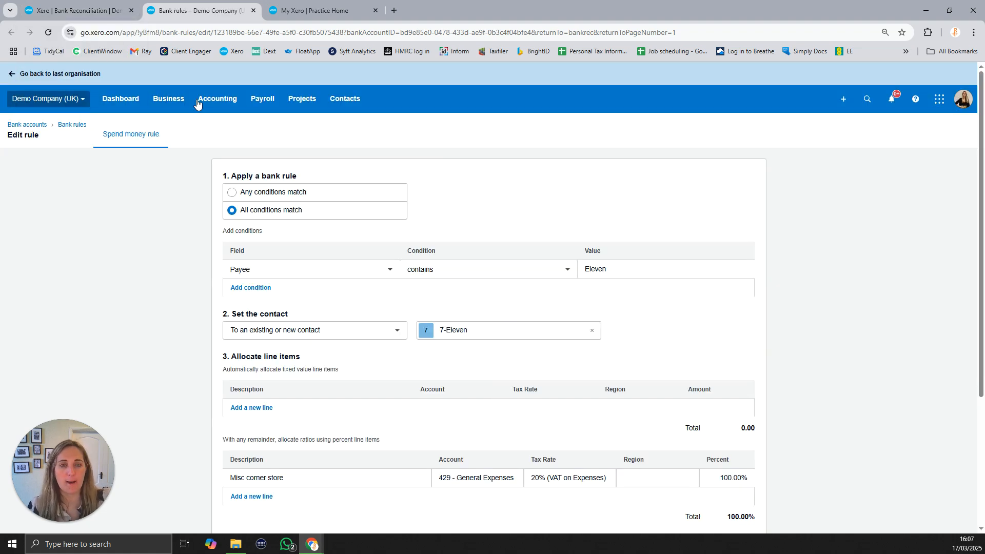
{"action": "left_click", "coordinate": [90, 14]}
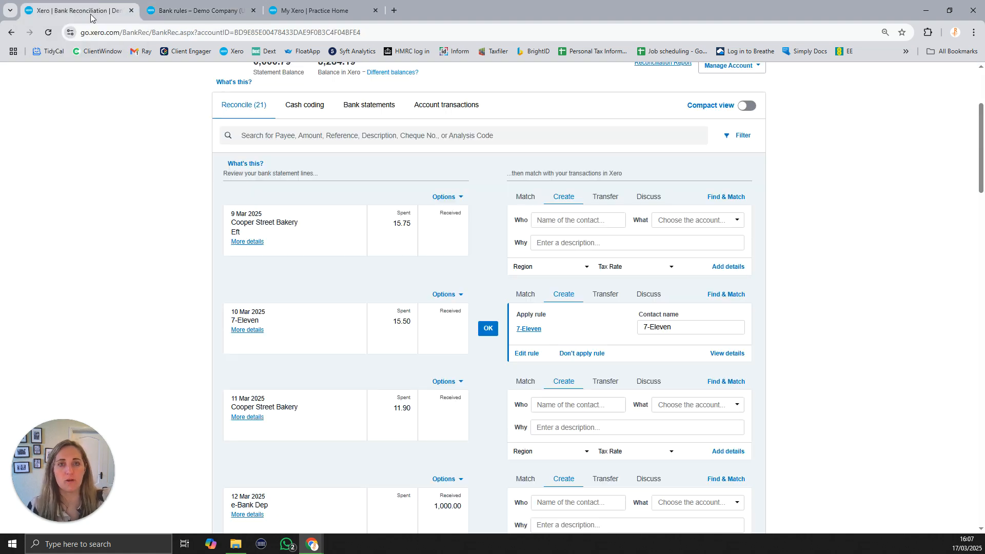
{"action": "left_click", "coordinate": [199, 10]}
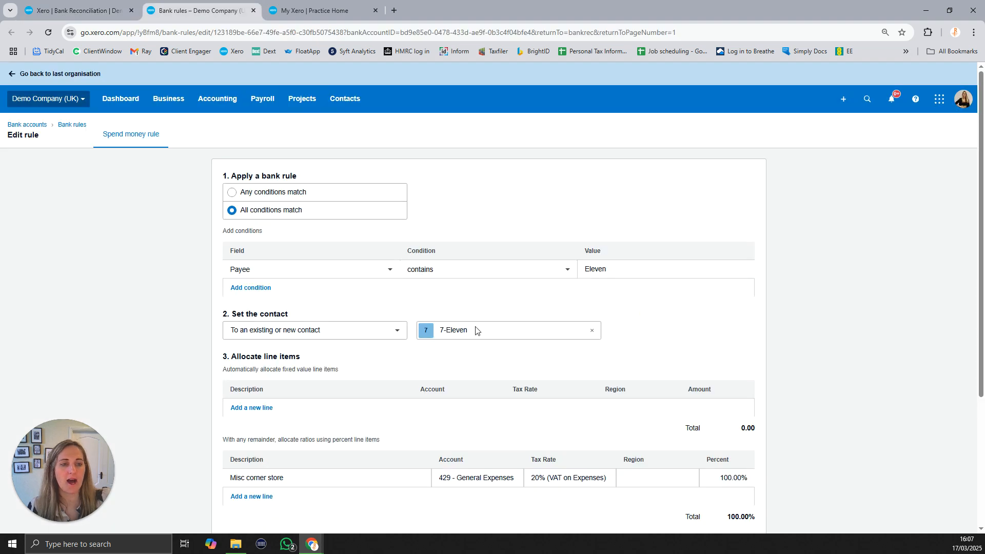
{"action": "scroll", "coordinate": [472, 329], "scroll_direction": "down", "scroll_amount": 1}
{"action": "scroll", "coordinate": [456, 313], "scroll_direction": "down", "scroll_amount": 1}
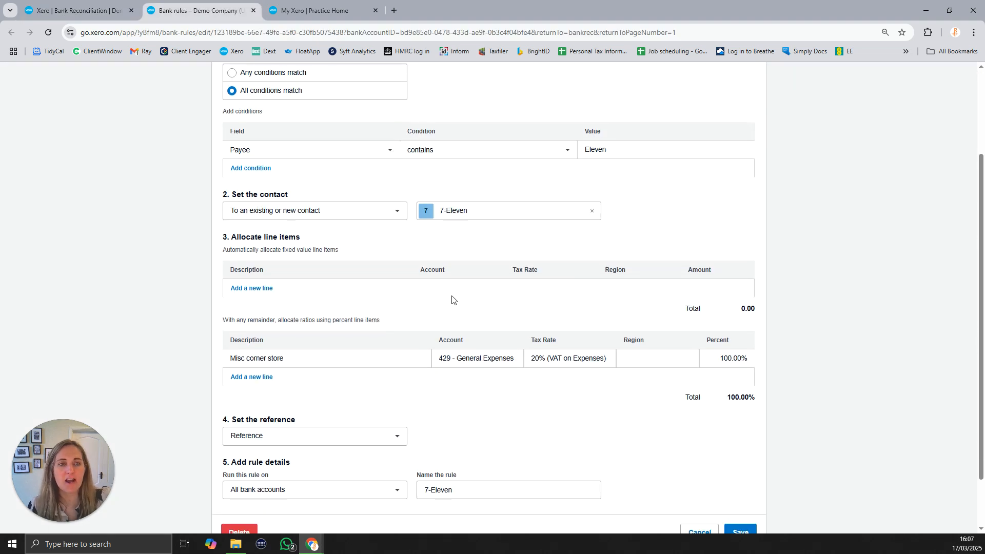
{"action": "scroll", "coordinate": [389, 215], "scroll_direction": "up", "scroll_amount": 1}
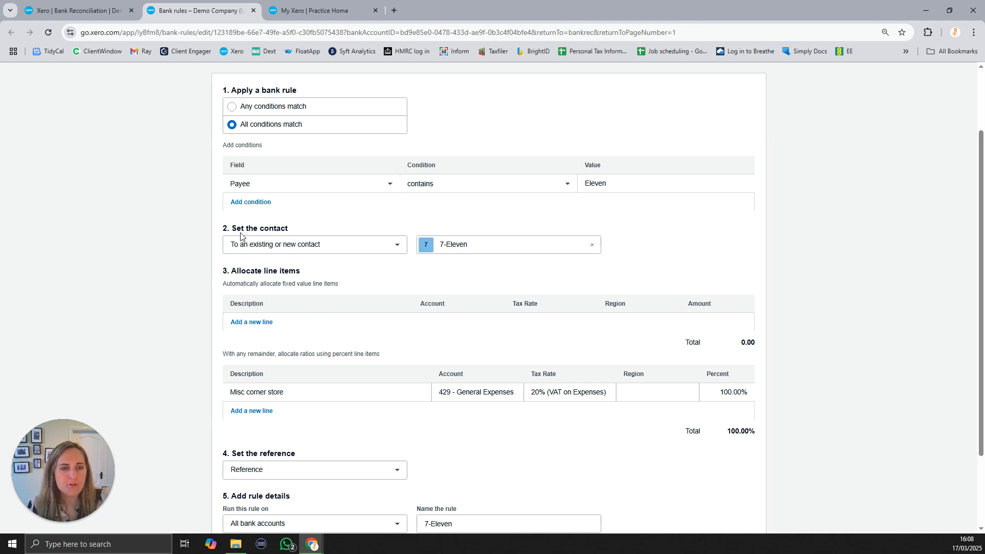
{"action": "scroll", "coordinate": [241, 236], "scroll_direction": "down", "scroll_amount": 2}
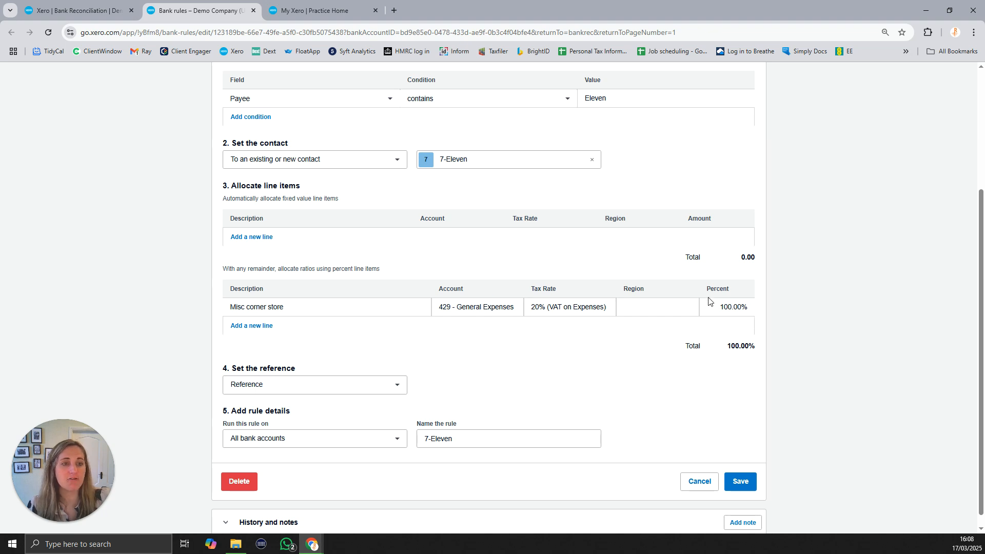
{"action": "scroll", "coordinate": [709, 305], "scroll_direction": "up", "scroll_amount": 1}
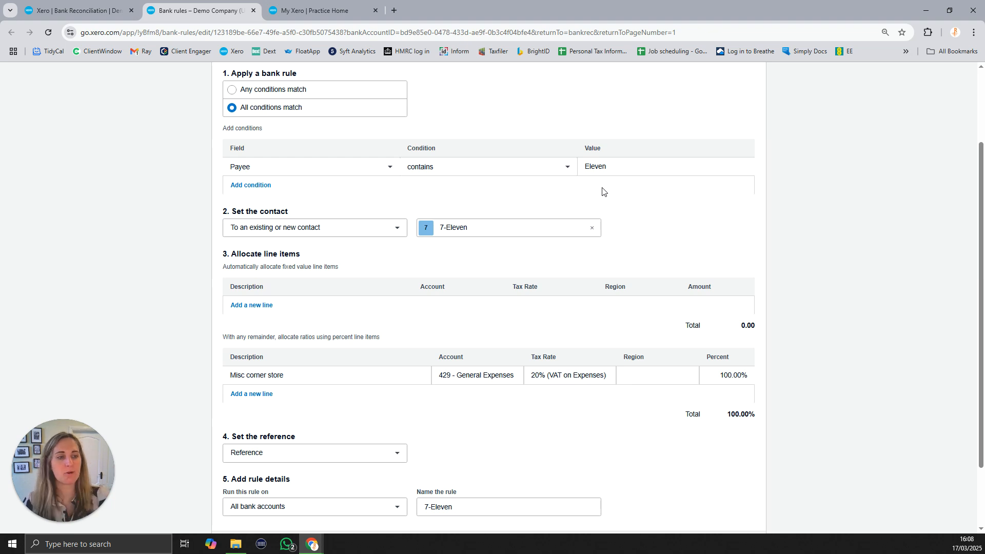
Step: Finish reviewing the 7-Eleven bank rule, return to the bank reconciliation and reconcile the 10 Mar 2025 7-Eleven line by applying that rule
{"action": "scroll", "coordinate": [527, 272], "scroll_direction": "down", "scroll_amount": 1}
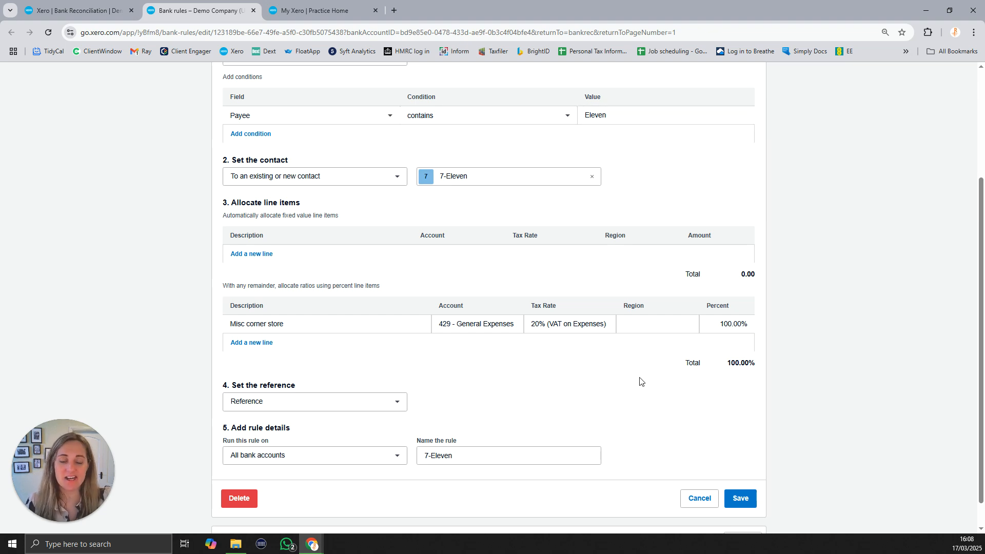
{"action": "scroll", "coordinate": [649, 374], "scroll_direction": "up", "scroll_amount": 2}
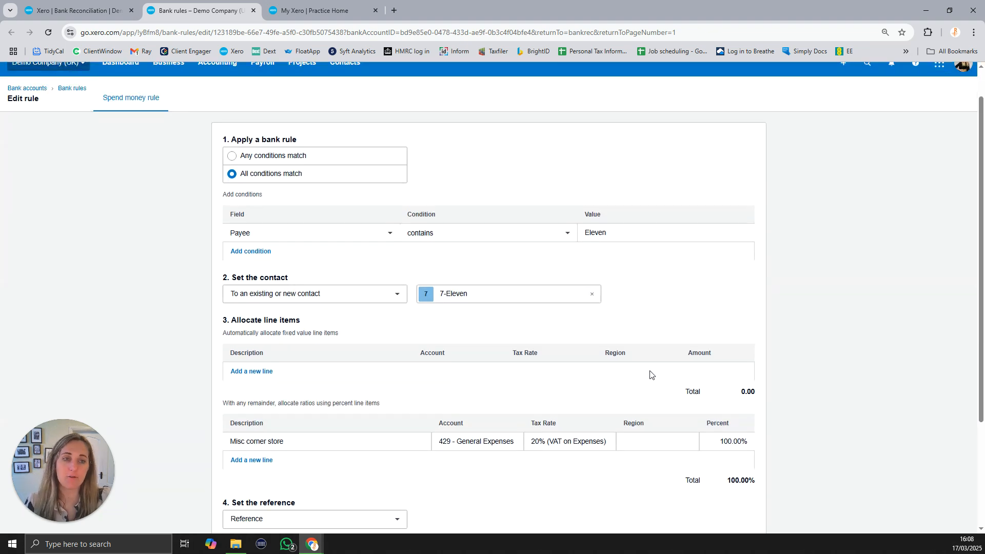
{"action": "scroll", "coordinate": [650, 374], "scroll_direction": "down", "scroll_amount": 3}
{"action": "left_click", "coordinate": [88, 12]}
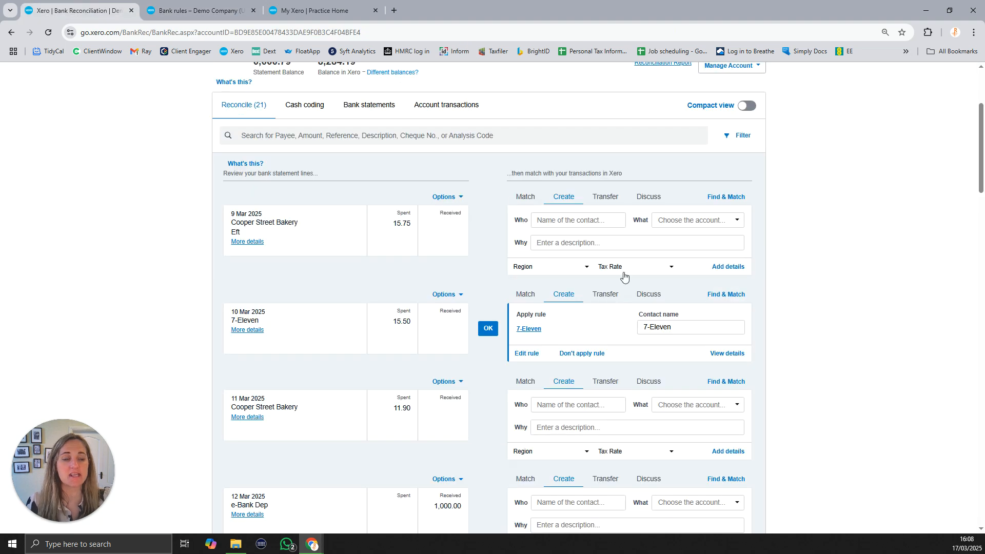
{"action": "left_click", "coordinate": [488, 329]}
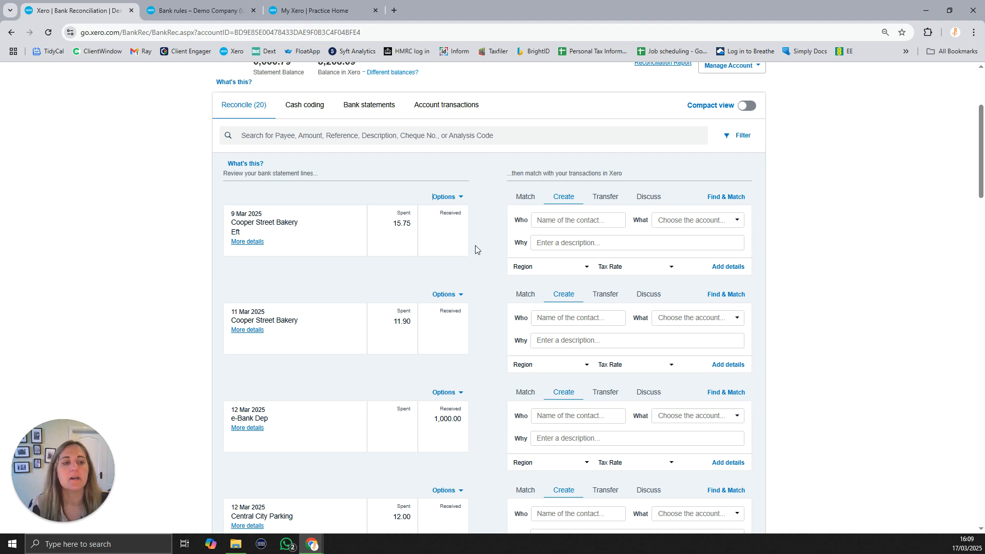
Step: Reconcile the 12 Mar 2025 e-Bank Dep line as a transfer with the Business Savings Account, using the reference "VAT savings"
{"action": "scroll", "coordinate": [470, 244], "scroll_direction": "down", "scroll_amount": 3}
{"action": "scroll", "coordinate": [463, 241], "scroll_direction": "down", "scroll_amount": 1}
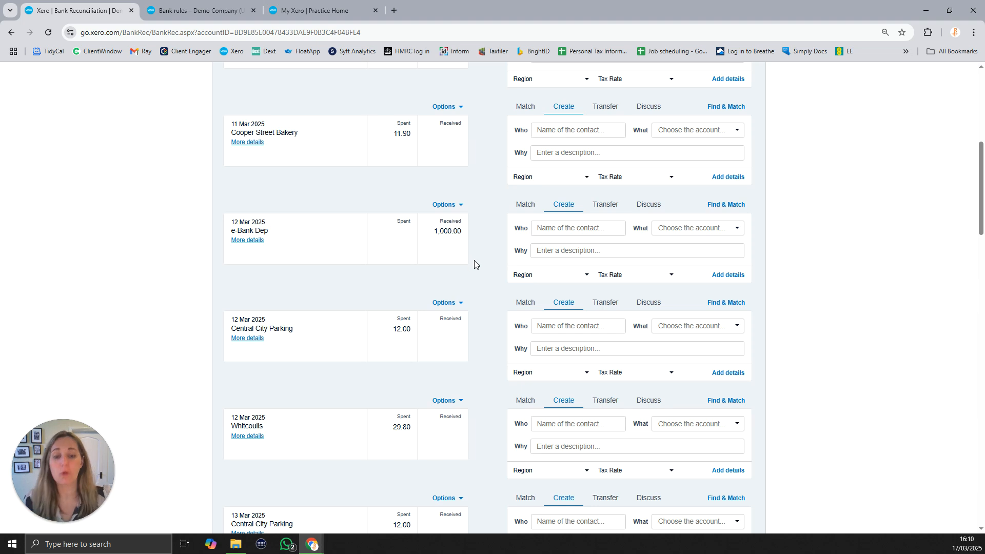
{"action": "left_click", "coordinate": [610, 205]}
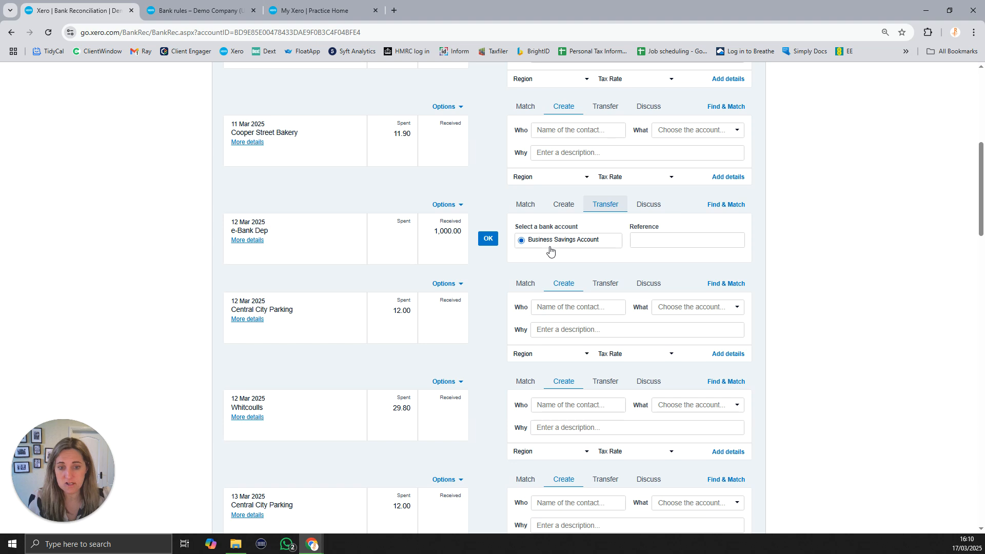
{"action": "left_click", "coordinate": [658, 237]}
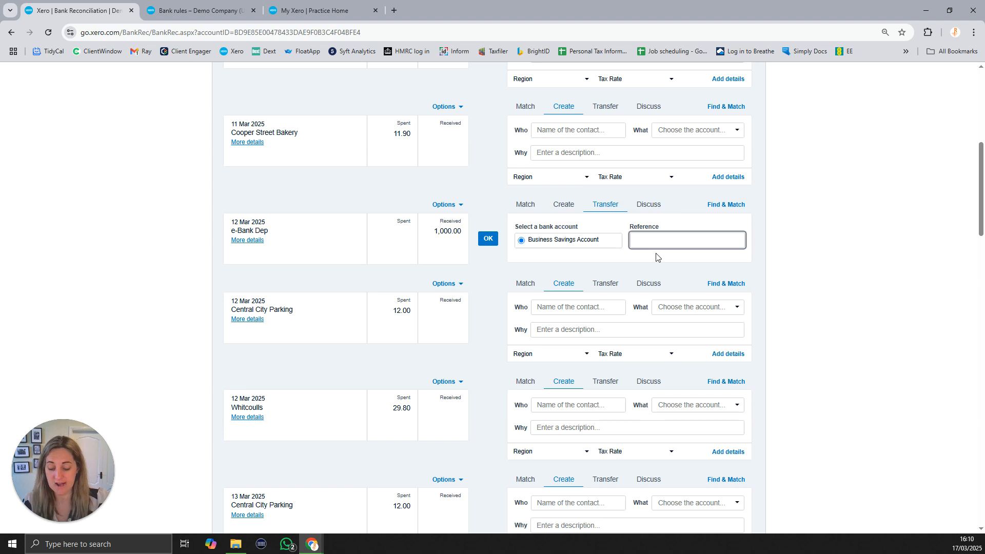
{"action": "type", "text": "VAT savings"}
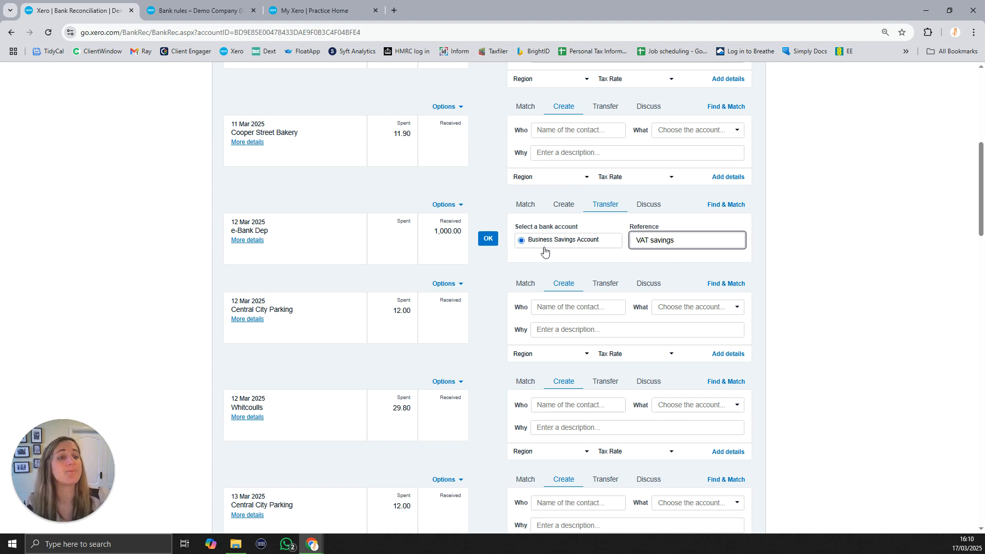
{"action": "left_click", "coordinate": [486, 239]}
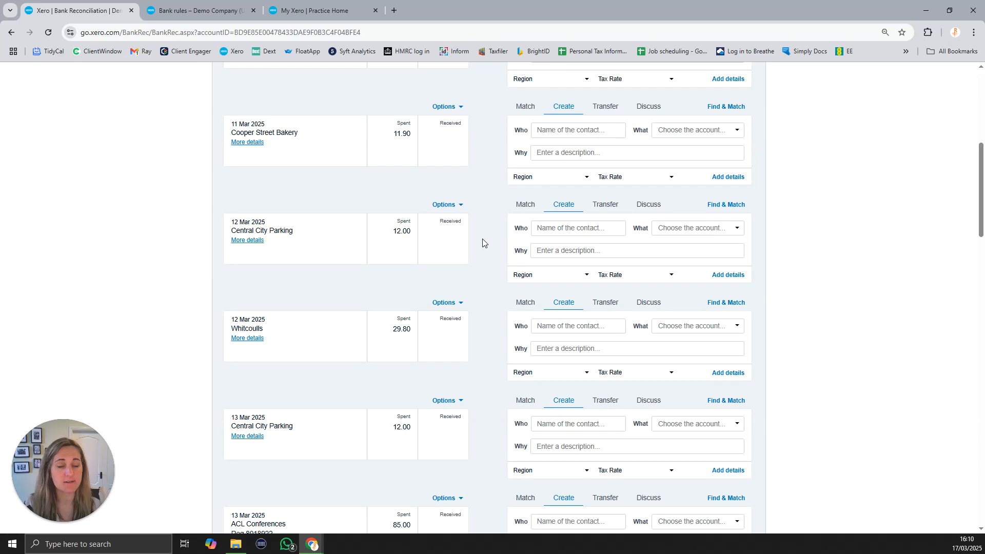